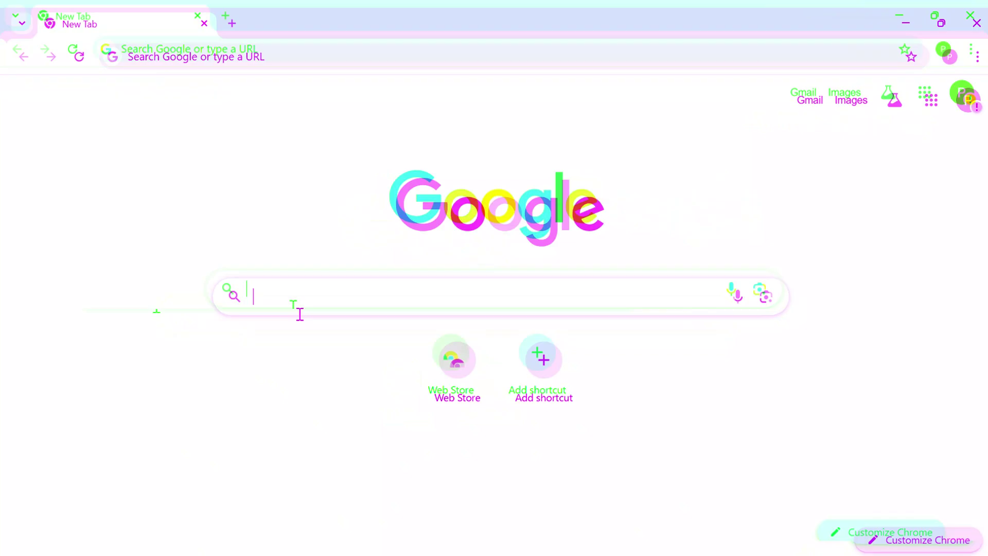
Step: Search Google for "maven analytics" and open the Maven Analytics website
{"action": "type", "text": "maven analytics"}
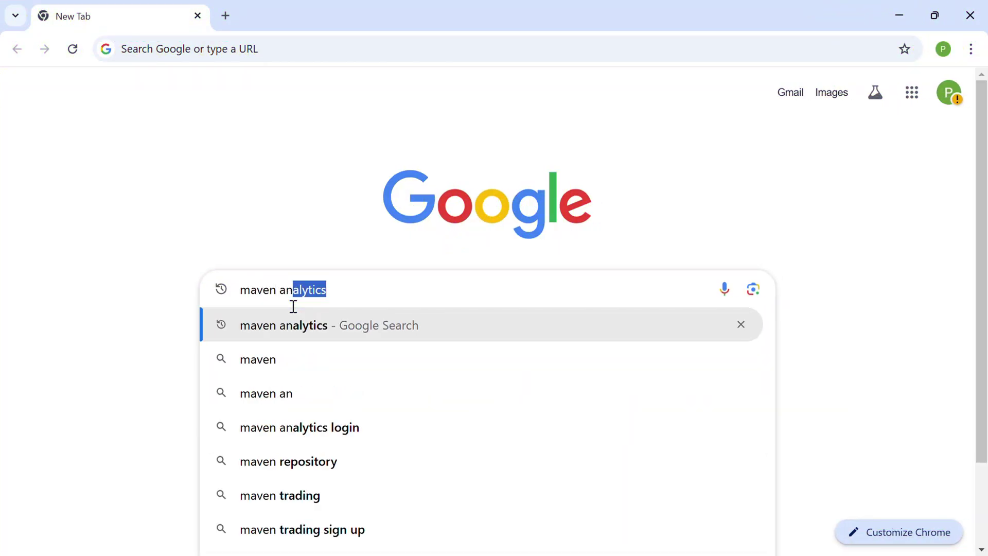
{"action": "key", "text": "Return"}
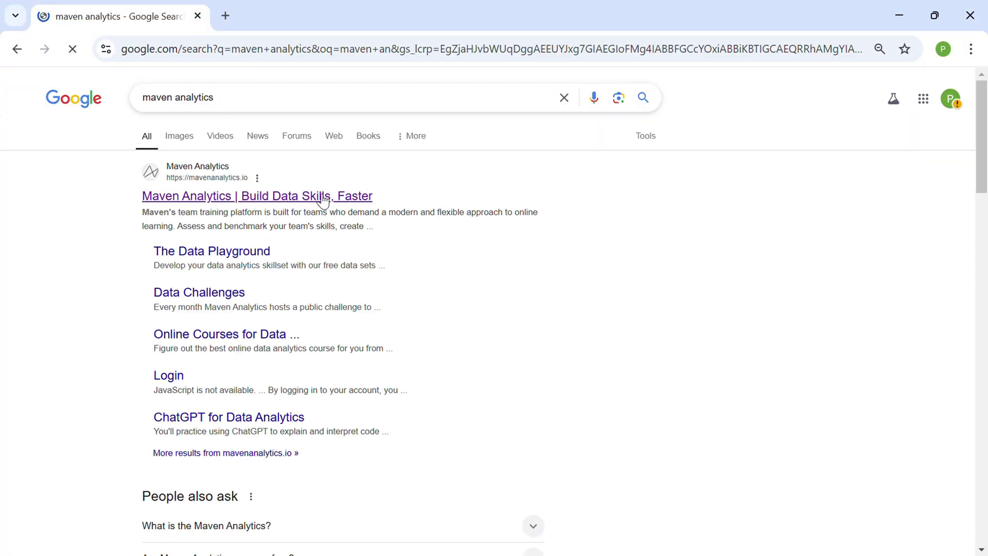
{"action": "left_click", "coordinate": [317, 202]}
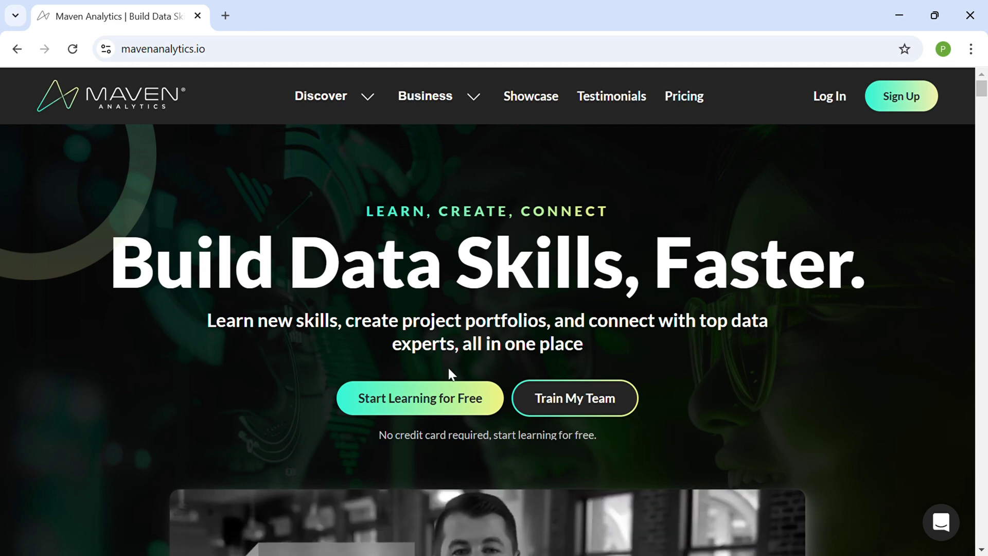
Step: Start learning for free on Maven Analytics, choosing the individual Starter Plan and proceeding to account creation
{"action": "left_click", "coordinate": [461, 411]}
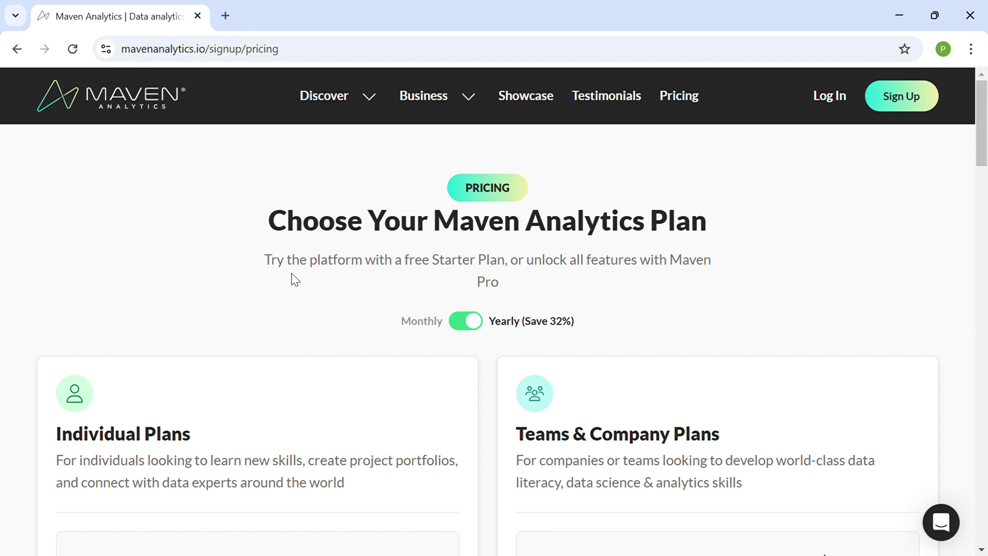
{"action": "scroll", "coordinate": [292, 270], "scroll_direction": "down", "scroll_amount": 5}
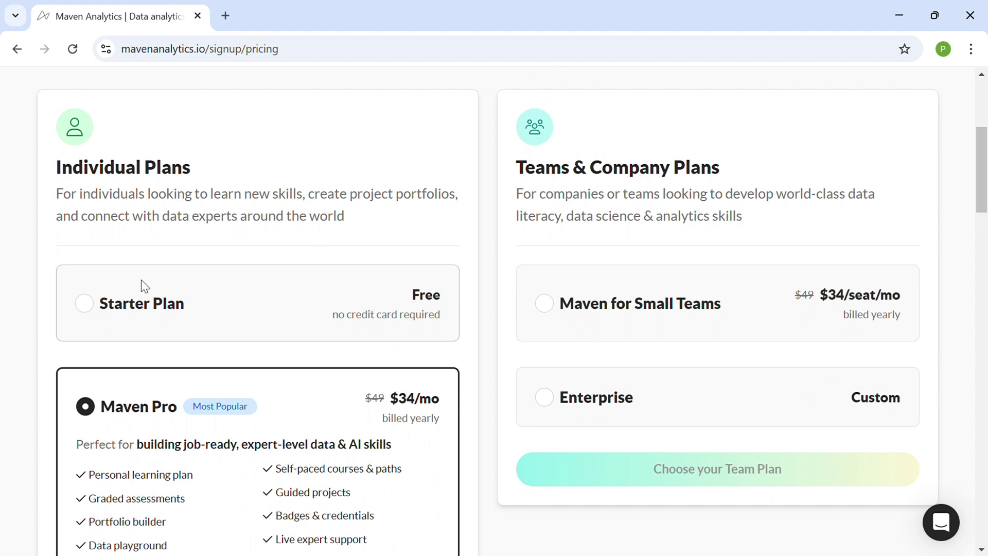
{"action": "left_click", "coordinate": [80, 316]}
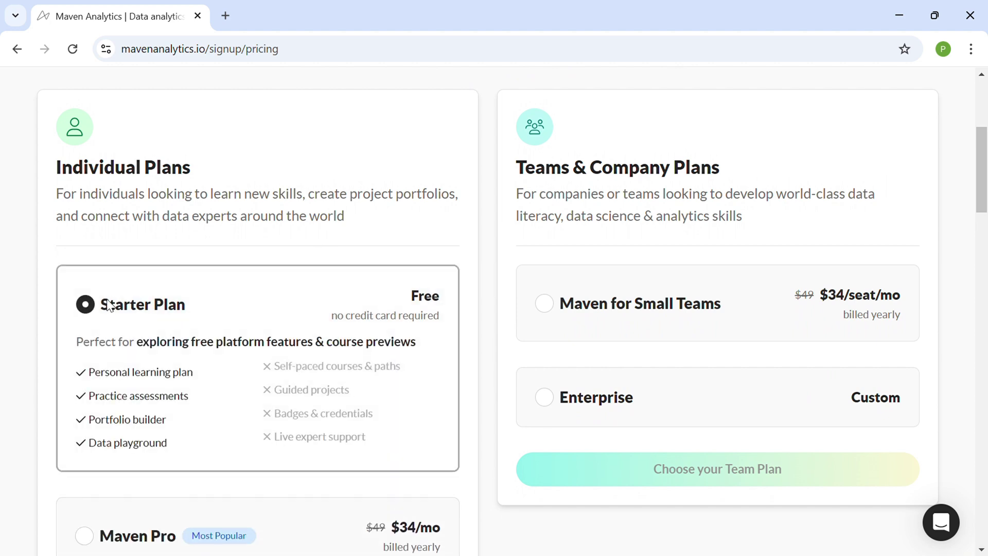
{"action": "scroll", "coordinate": [43, 366], "scroll_direction": "down", "scroll_amount": 6}
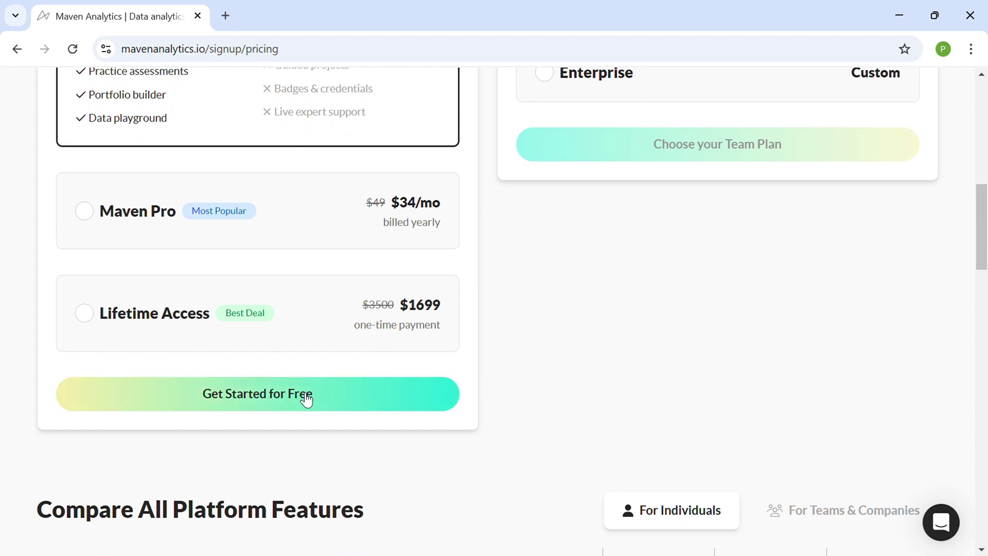
{"action": "left_click", "coordinate": [355, 394]}
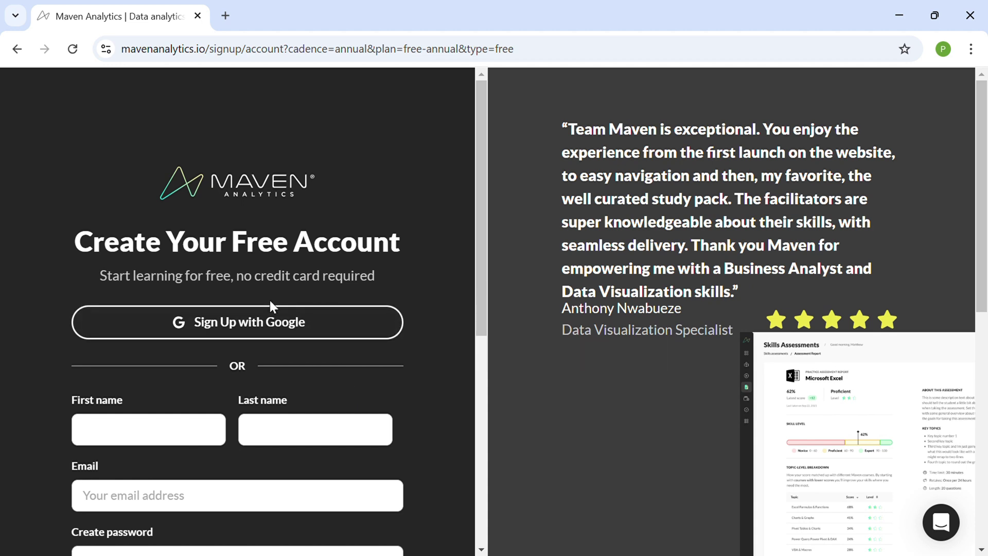
Step: Sign up for the free account with Google, using the listed Google account and approving the sign-in
{"action": "left_click", "coordinate": [181, 434]}
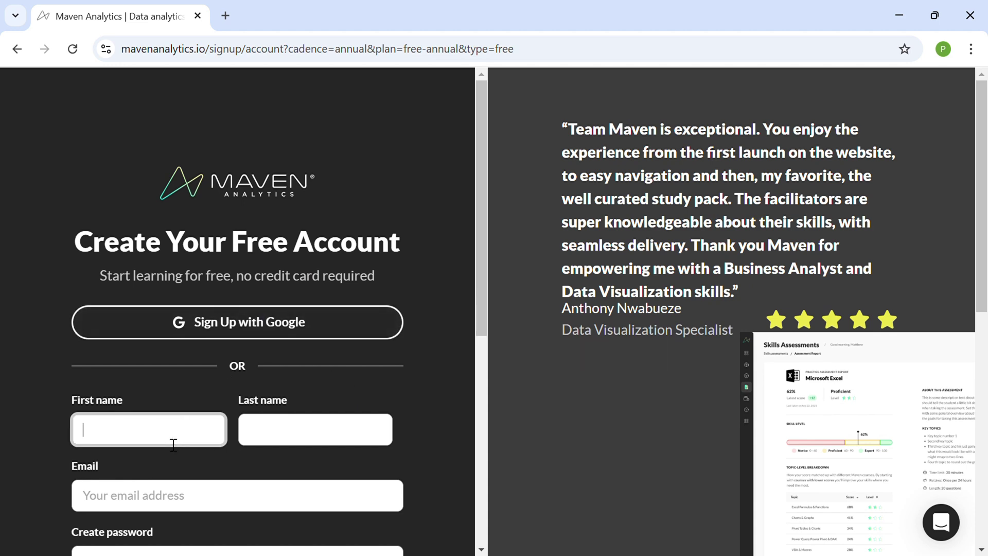
{"action": "left_click", "coordinate": [281, 333]}
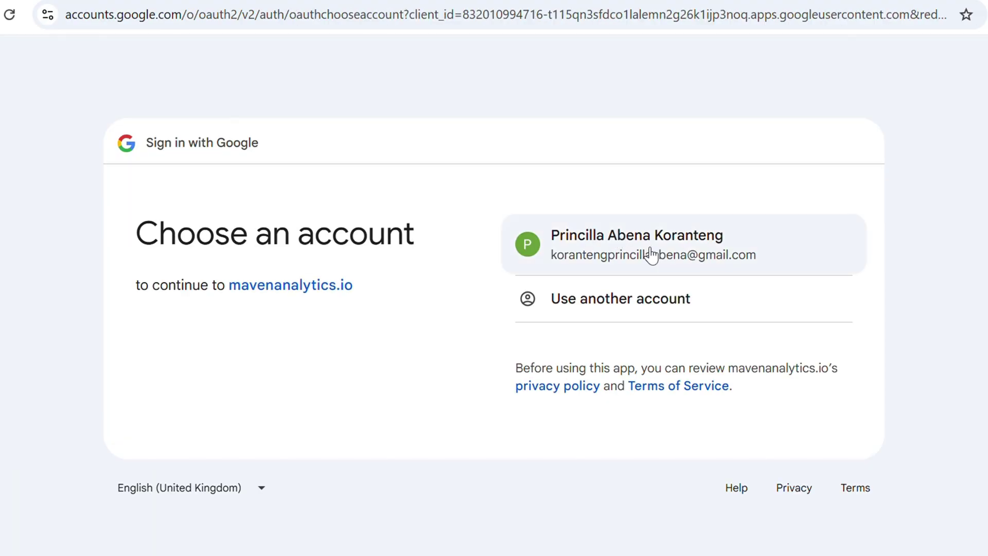
{"action": "left_click", "coordinate": [629, 258]}
{"action": "left_click", "coordinate": [734, 408]}
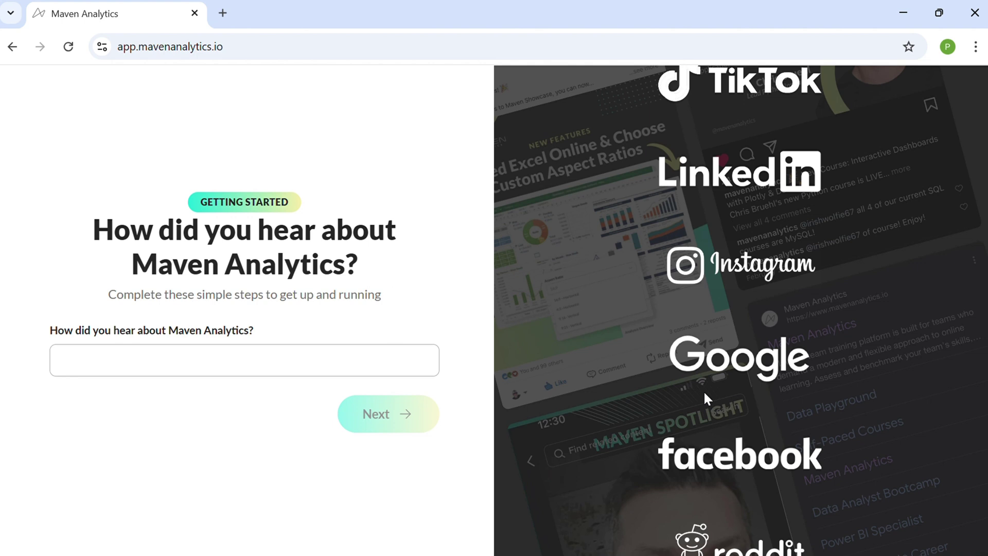
Step: Answer how you heard about Maven Analytics with "Google" and continue to the role question
{"action": "left_click", "coordinate": [351, 372]}
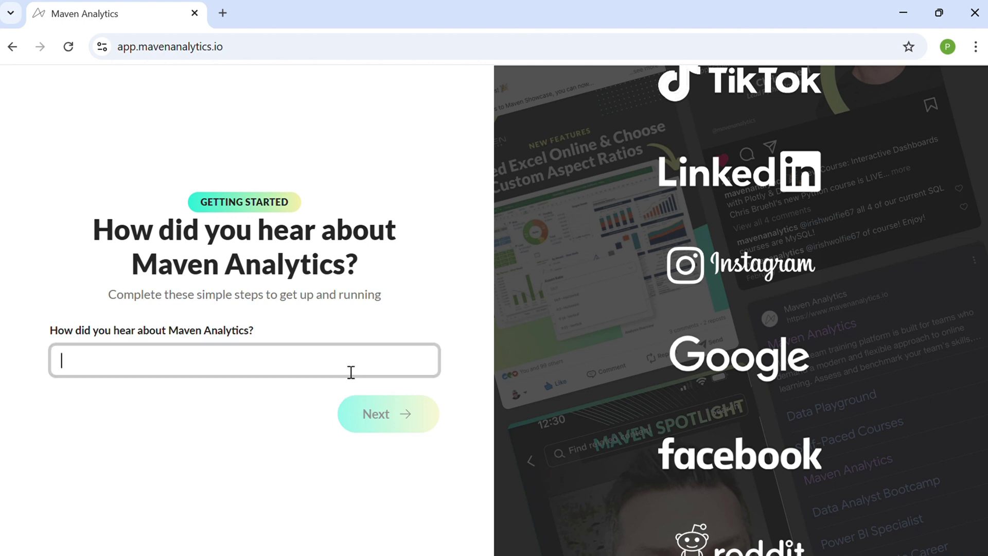
{"action": "type", "text": "G"}
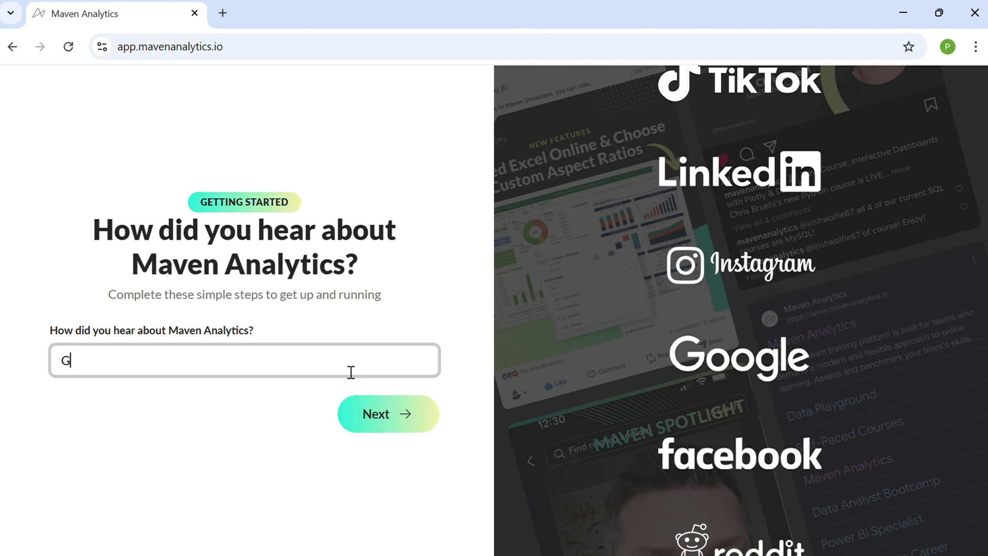
{"action": "type", "text": "oogle"}
{"action": "left_click", "coordinate": [376, 413]}
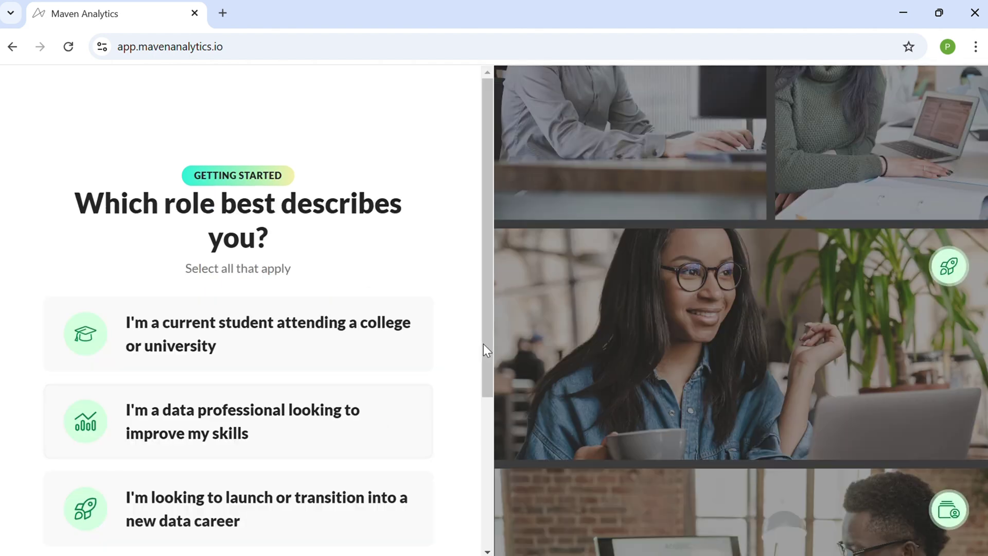
Step: Choose the role about looking to build a project portfolio to showcase work, and continue to the profile setup
{"action": "left_click_drag", "start_coordinate": [483, 344], "coordinate": [486, 485]}
{"action": "left_click", "coordinate": [288, 382]}
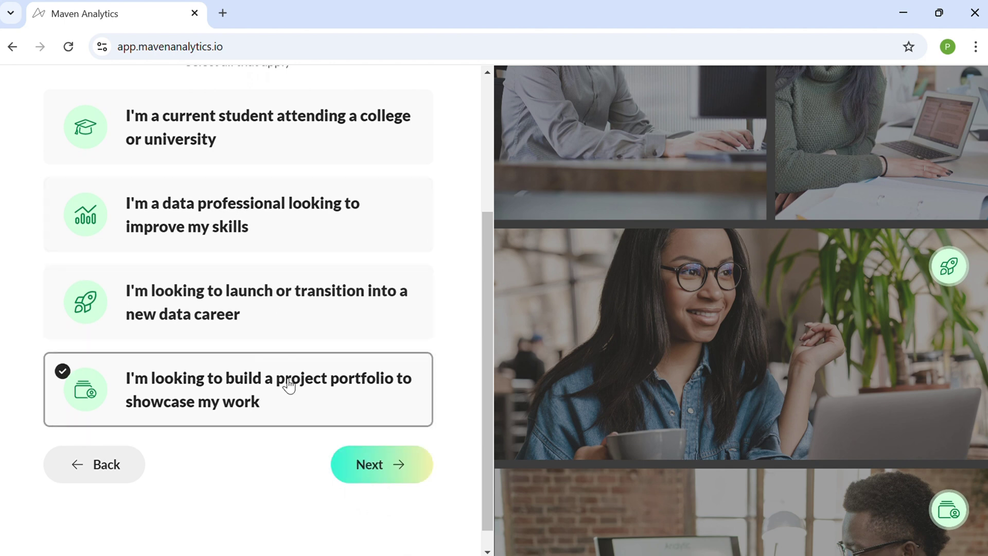
{"action": "left_click", "coordinate": [375, 468]}
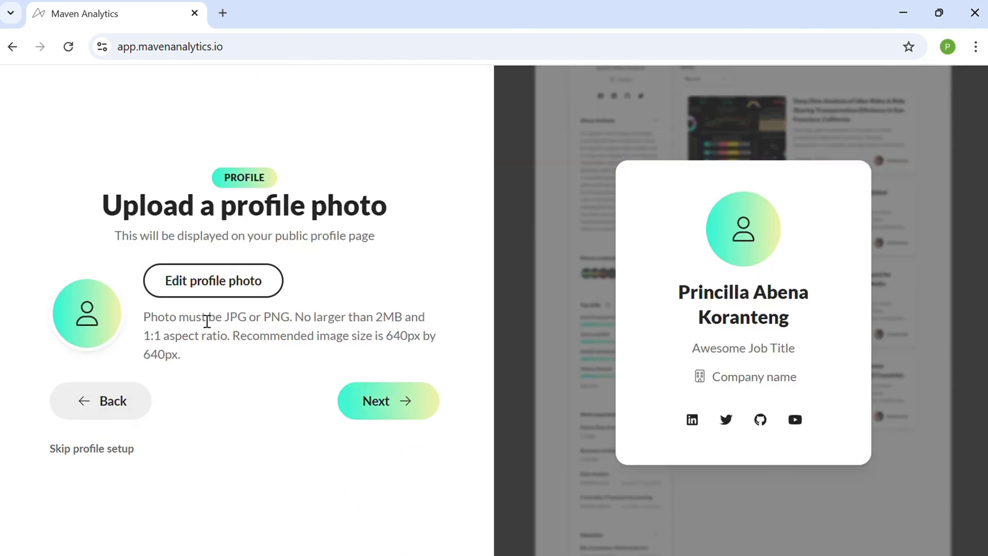
Step: Skip both the profile setup and the learning plan setup to reach the dashboard
{"action": "left_click", "coordinate": [107, 452]}
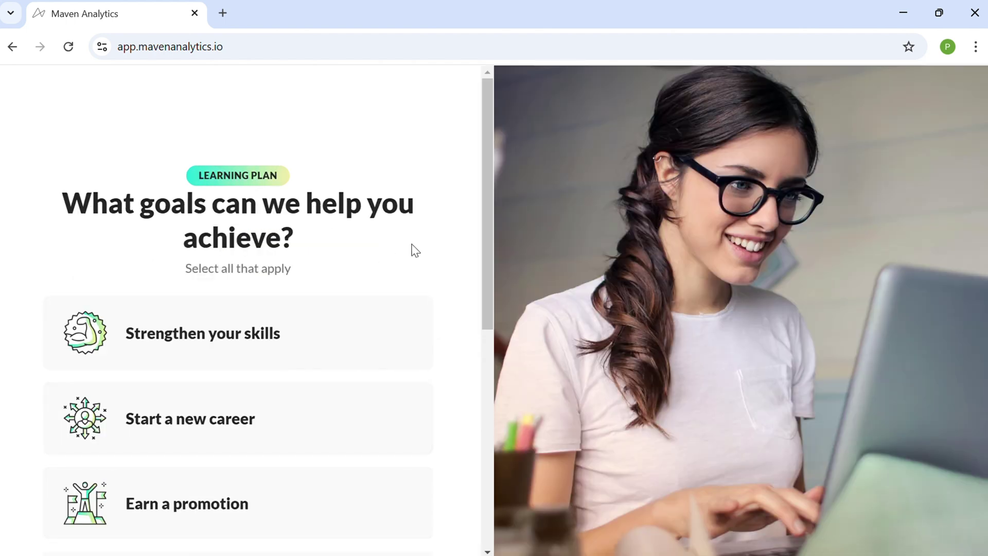
{"action": "left_click_drag", "start_coordinate": [487, 242], "coordinate": [487, 452]}
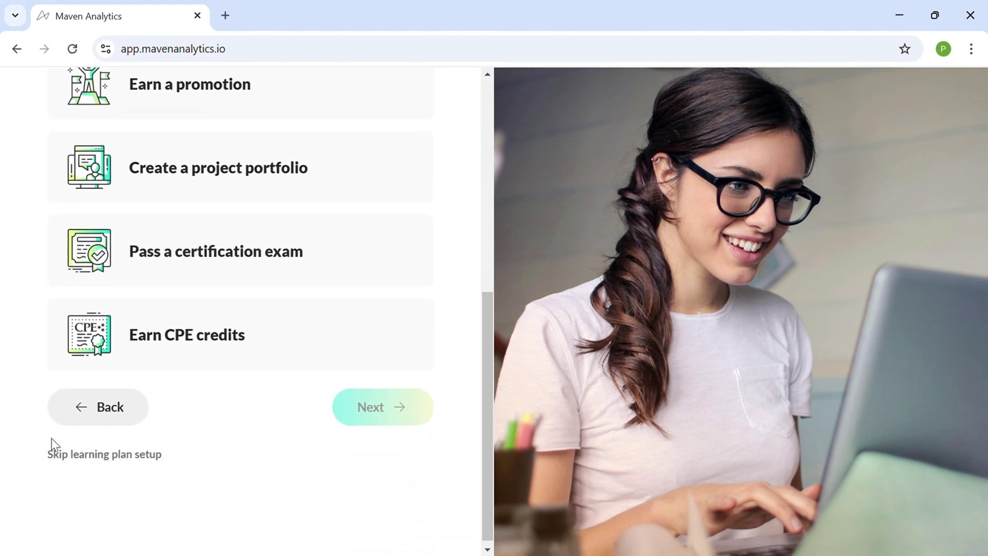
{"action": "left_click", "coordinate": [91, 455]}
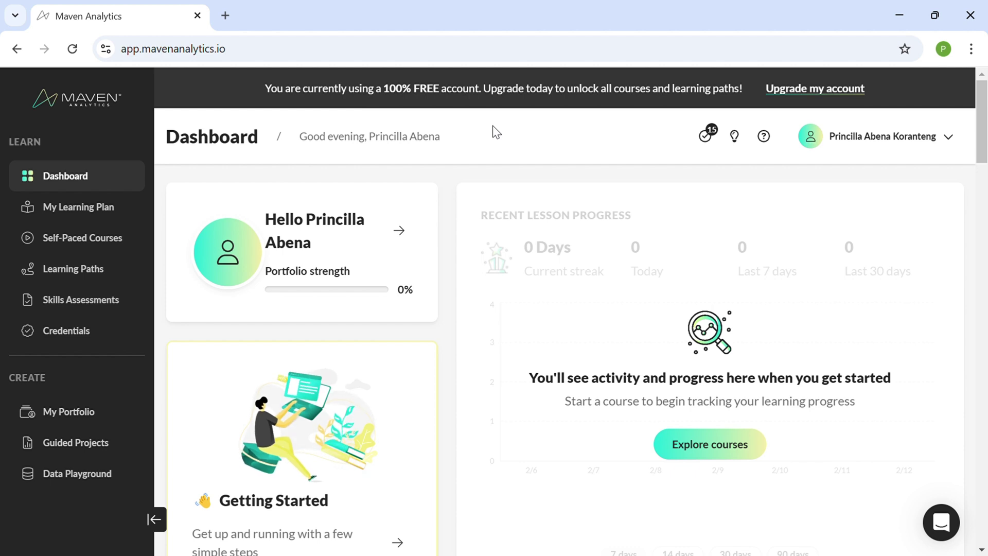
Step: Open My Portfolio and add a new project to it
{"action": "left_click", "coordinate": [82, 413]}
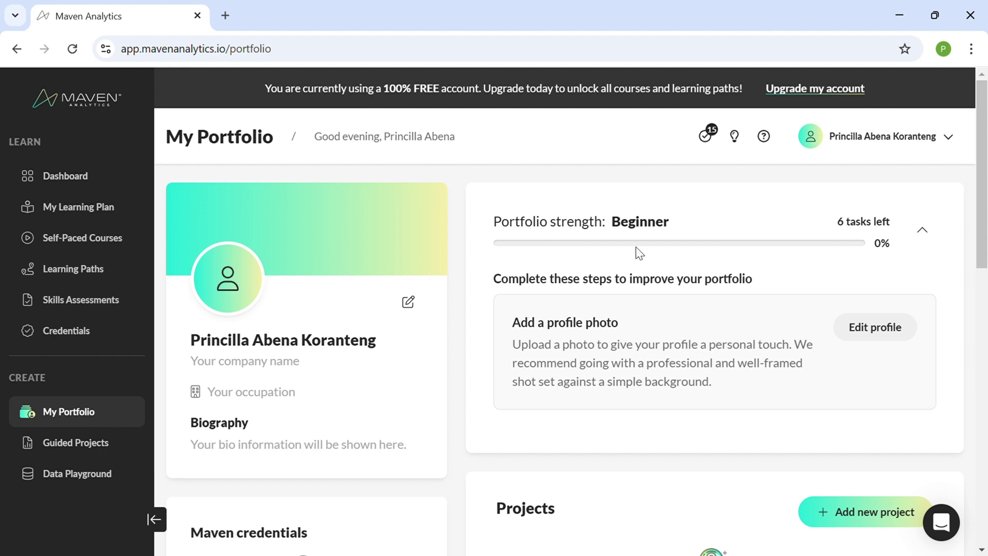
{"action": "left_click_drag", "start_coordinate": [986, 180], "coordinate": [574, 176]}
{"action": "left_click_drag", "start_coordinate": [982, 202], "coordinate": [985, 239]}
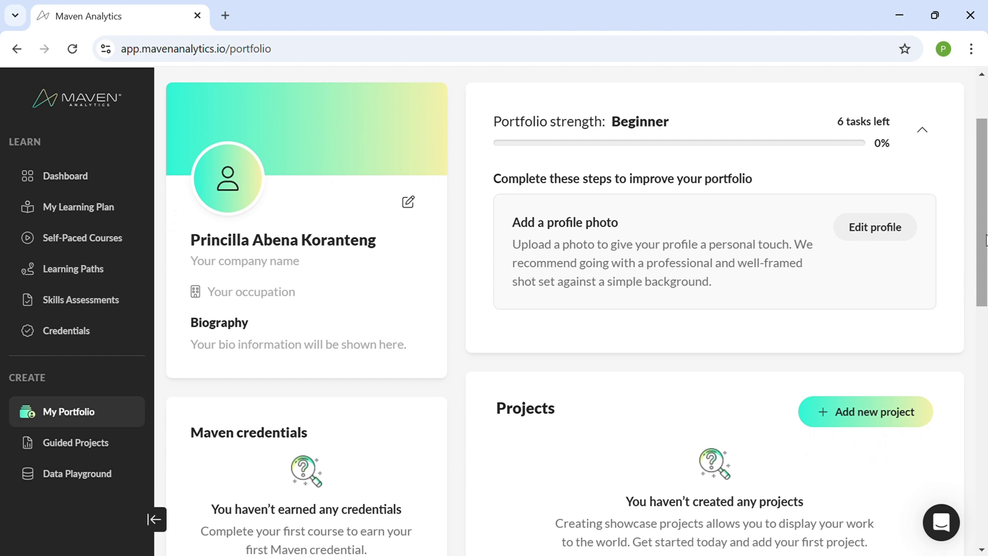
{"action": "left_click", "coordinate": [864, 414]}
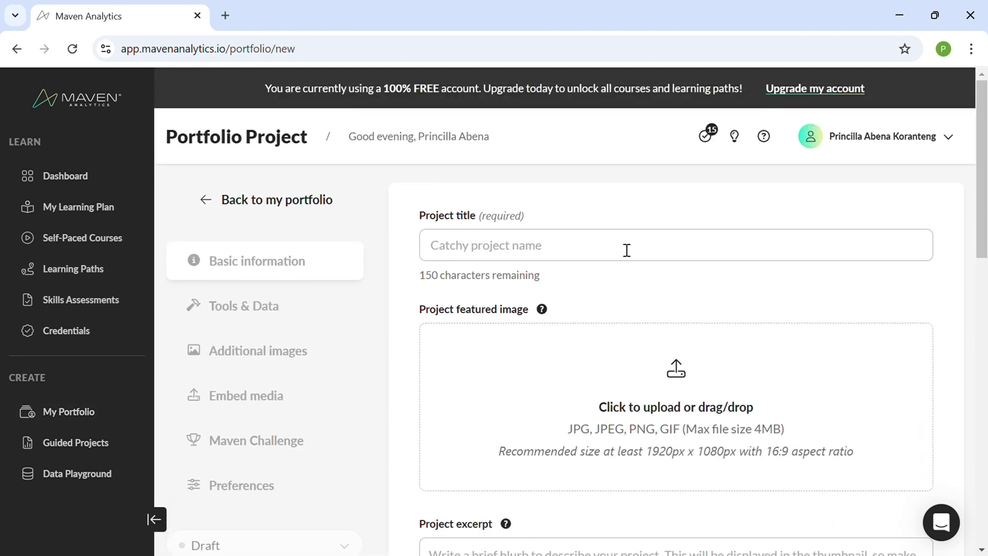
Step: Give the new portfolio project the title "Data-Driven Optimization for Cookie Shop"
{"action": "left_click", "coordinate": [478, 250]}
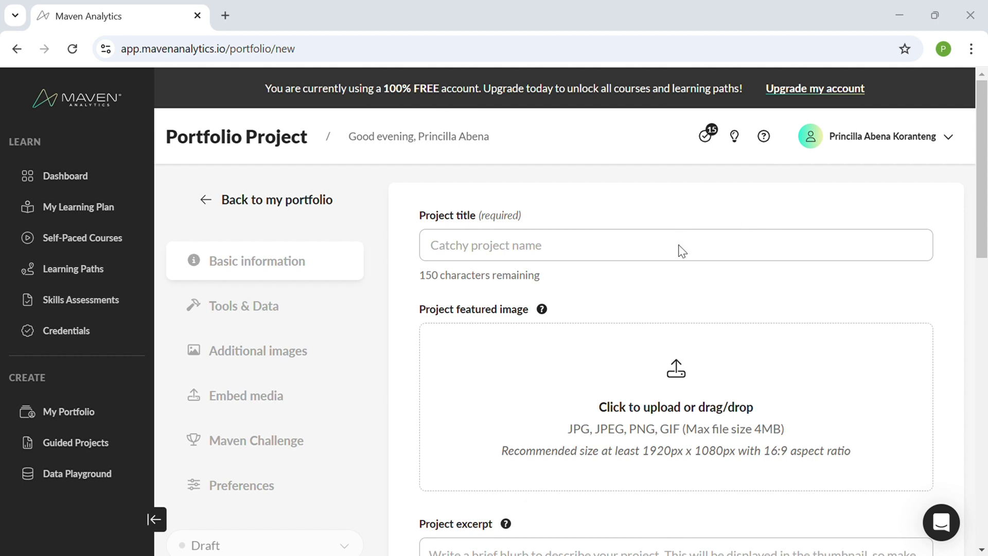
{"action": "left_click", "coordinate": [496, 250]}
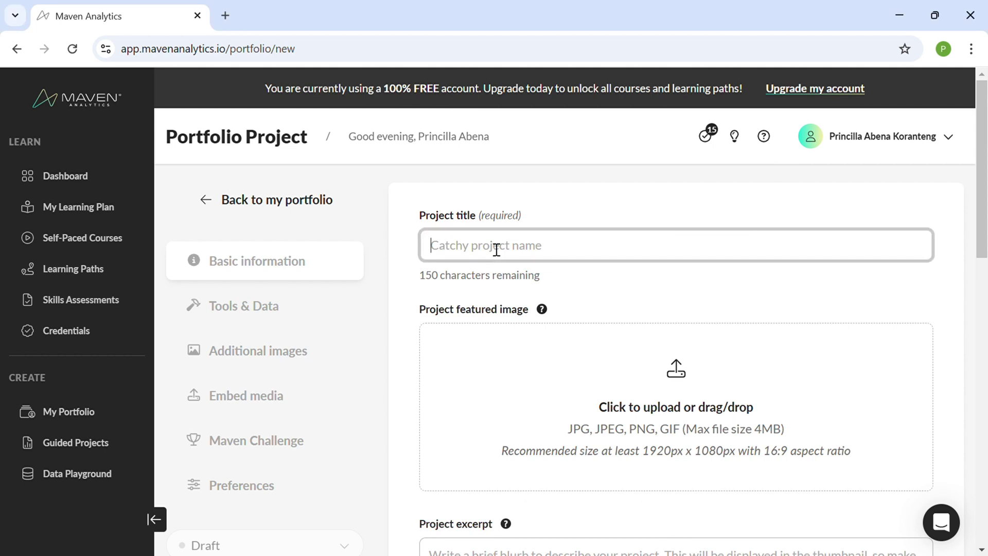
{"action": "type", "text": "Data-Driven Optimization for Cookie Shop"}
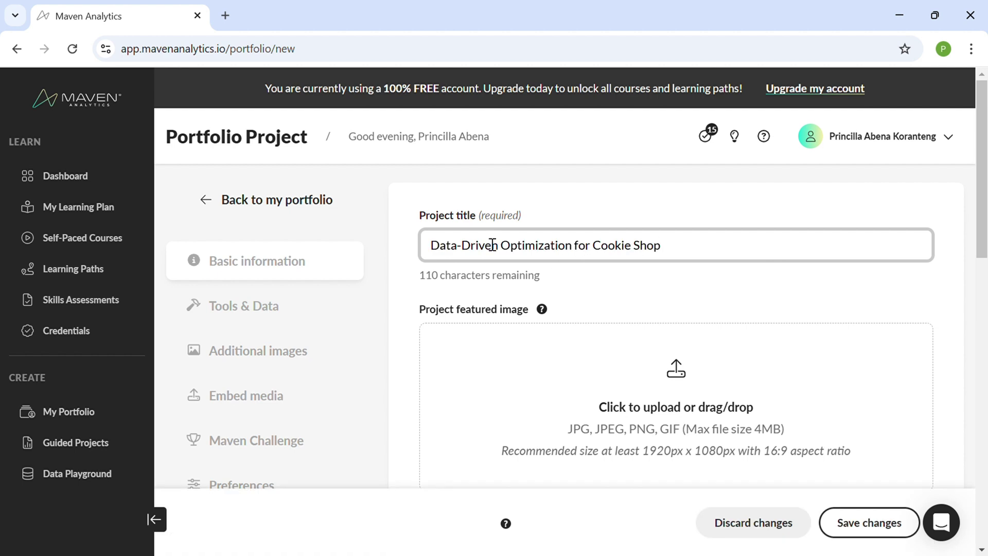
Step: Search Google for "cookies" in a new browser tab to find a featured image for the project
{"action": "left_click_drag", "start_coordinate": [985, 111], "coordinate": [985, 161]}
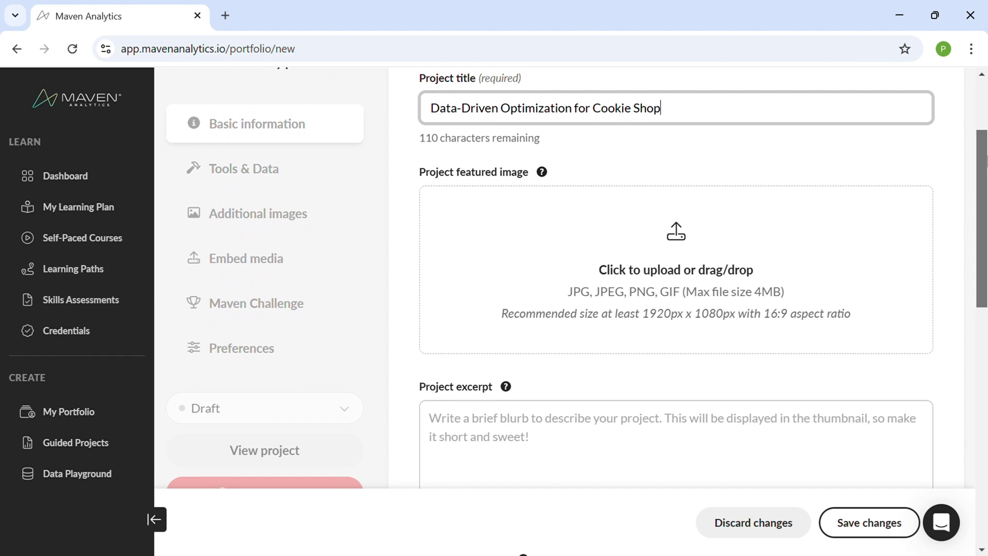
{"action": "left_click", "coordinate": [222, 18]}
{"action": "left_click", "coordinate": [252, 59]}
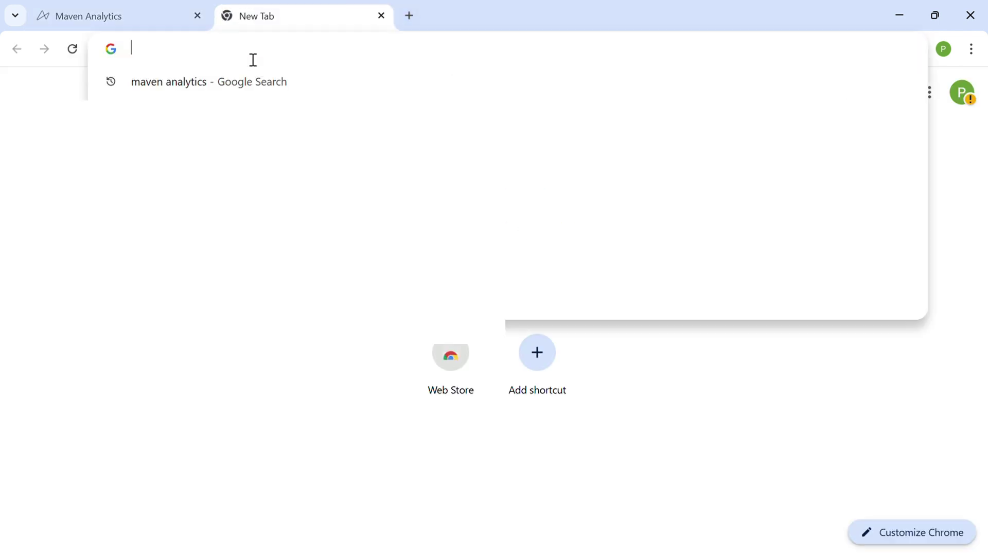
{"action": "left_click", "coordinate": [142, 18]}
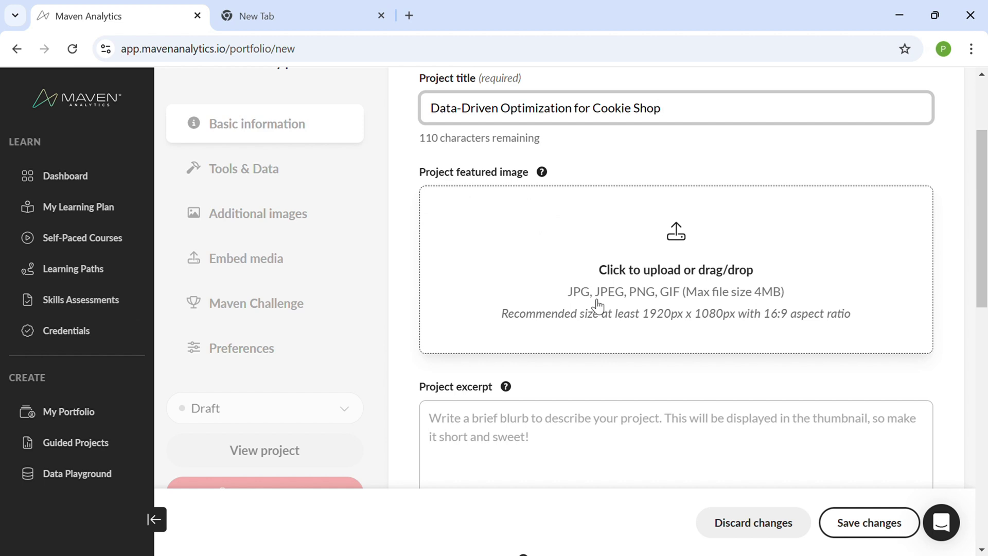
{"action": "left_click", "coordinate": [304, 11]}
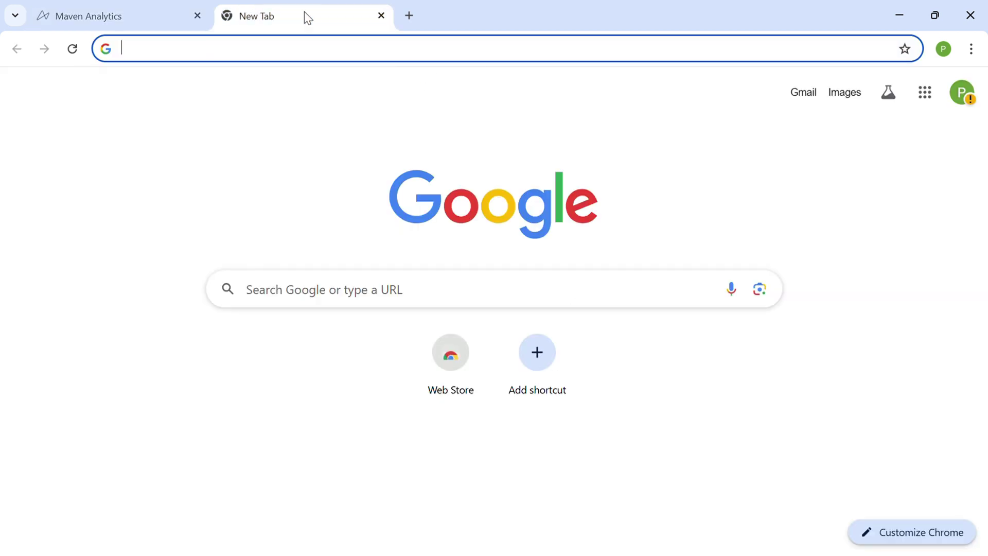
{"action": "left_click", "coordinate": [361, 57]}
{"action": "type", "text": "c"}
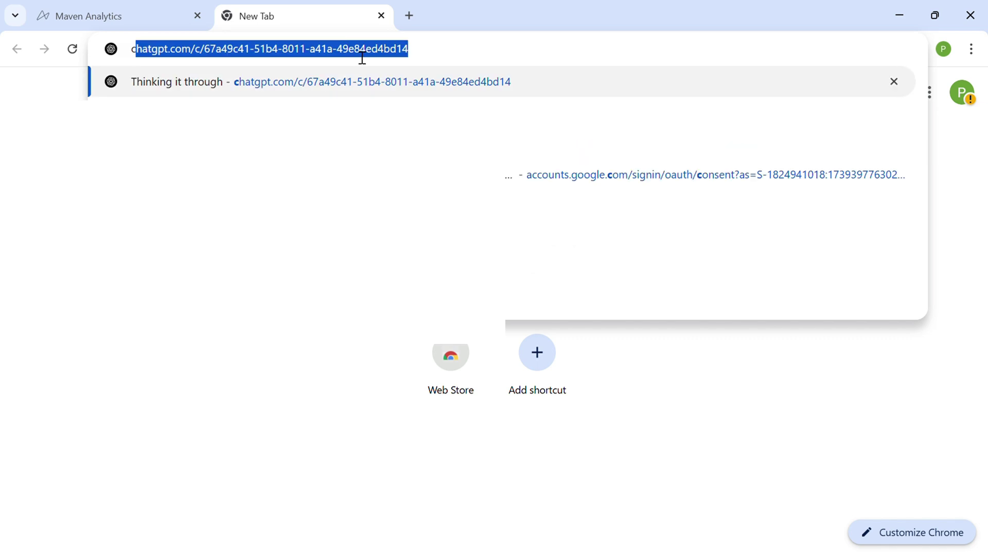
{"action": "type", "text": "ookie"}
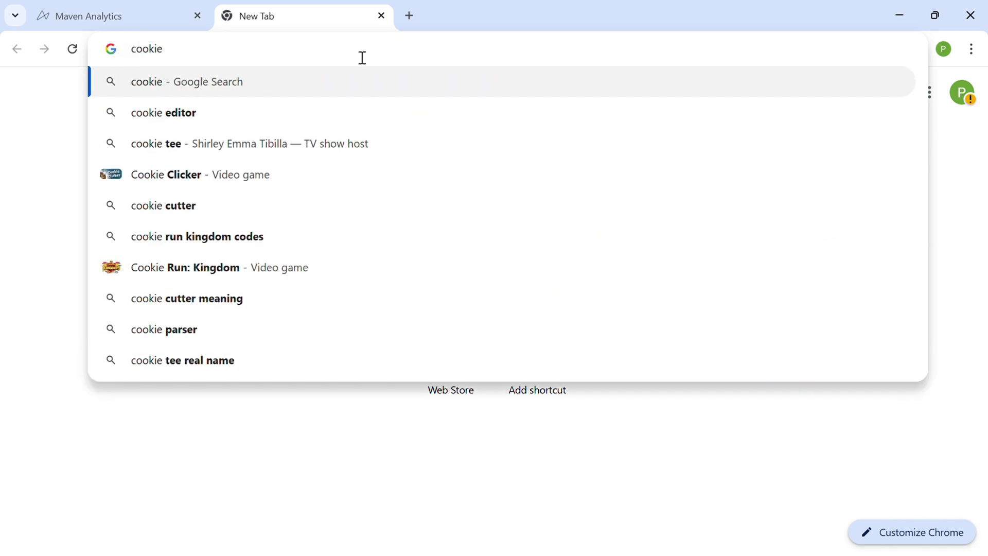
{"action": "key", "text": "BackSpace"}
{"action": "type", "text": "s"}
{"action": "key", "text": "Return"}
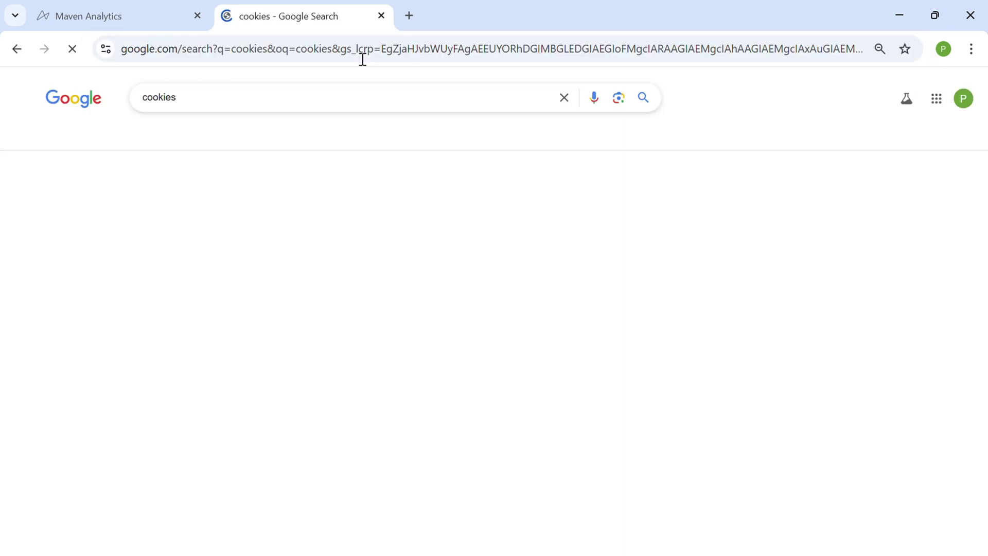
Step: Open the Simply Recipes copycat Subway chocolate chip cookie picture from Google's image results
{"action": "left_click", "coordinate": [181, 136]}
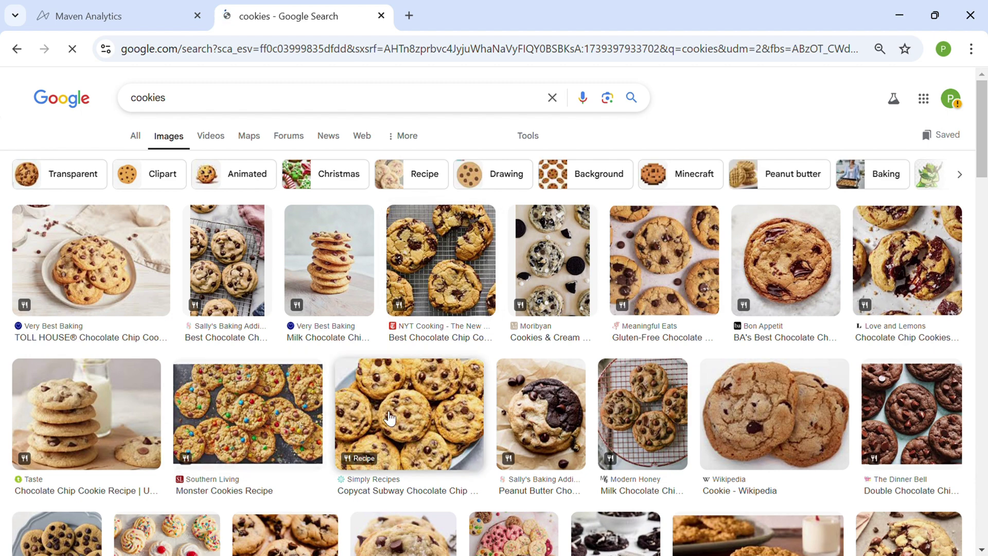
{"action": "left_click", "coordinate": [418, 424]}
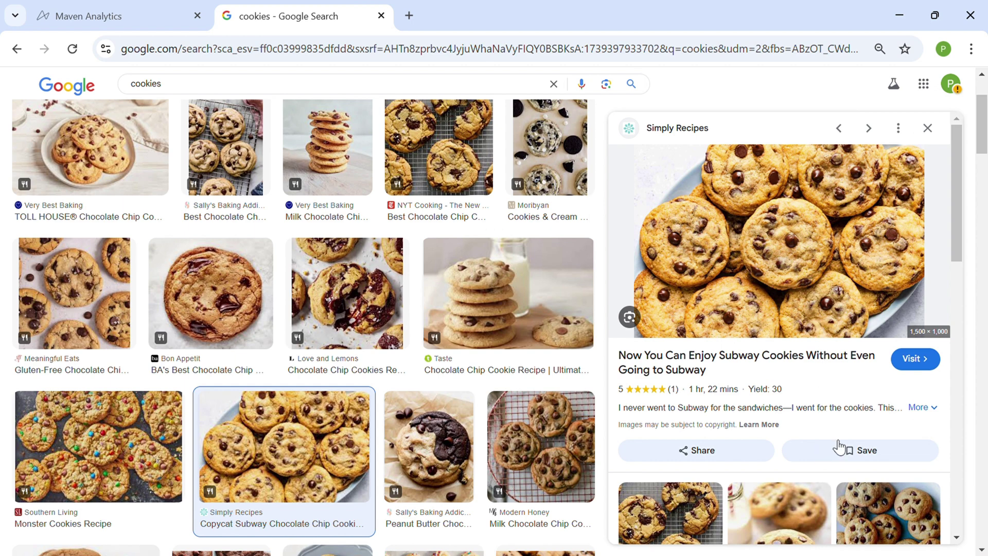
Step: Return to the Maven Analytics project form and upload the saved cookie picture as the project's featured image
{"action": "left_click", "coordinate": [131, 22]}
{"action": "left_click", "coordinate": [672, 254]}
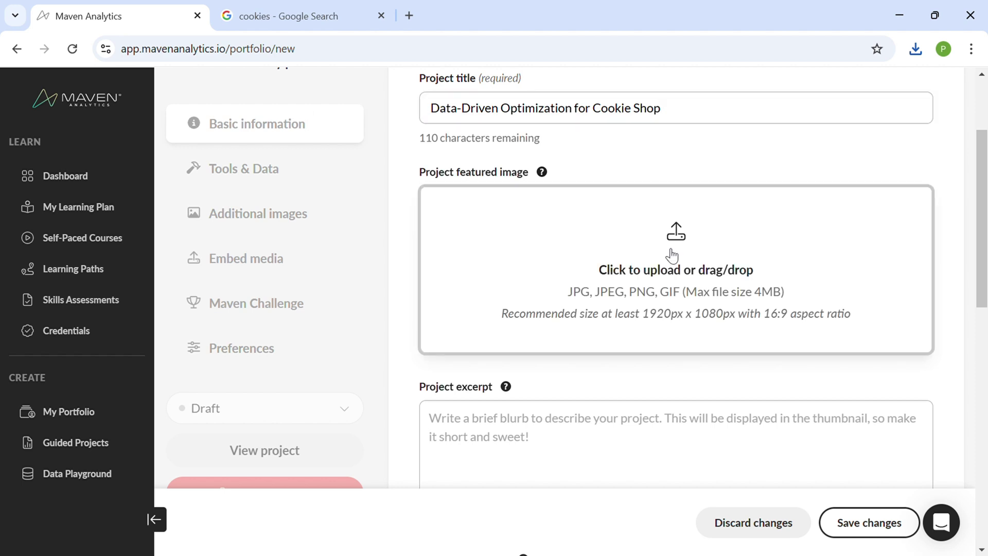
{"action": "key", "text": "Return"}
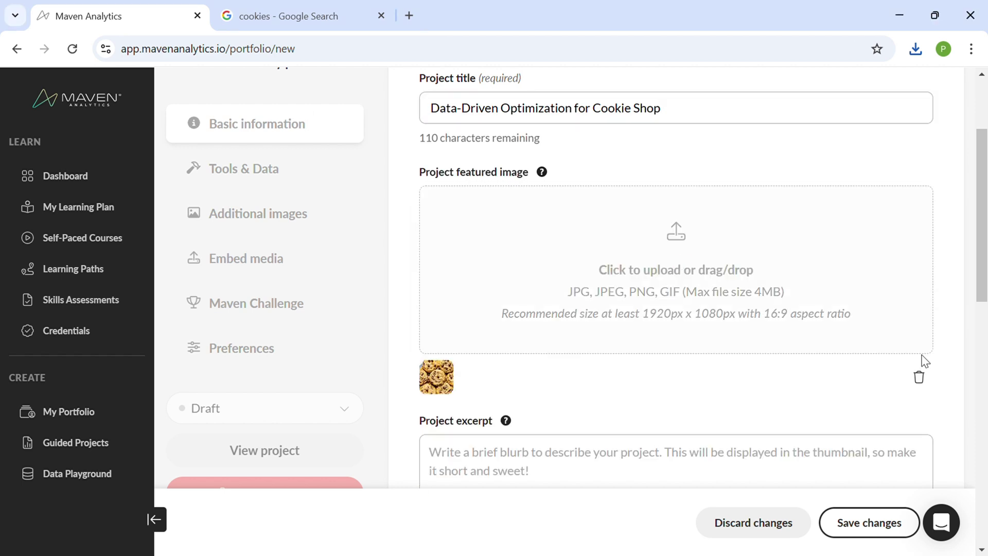
Step: Enter the project excerpt "The goal of this project was to analyze sales trends, optimize pricing strategies, reduce ingredient waste, and improve customer retention through data-backed decision-making."
{"action": "scroll", "coordinate": [986, 281], "scroll_direction": "down", "scroll_amount": 1}
{"action": "left_click_drag", "start_coordinate": [985, 281], "coordinate": [986, 366]}
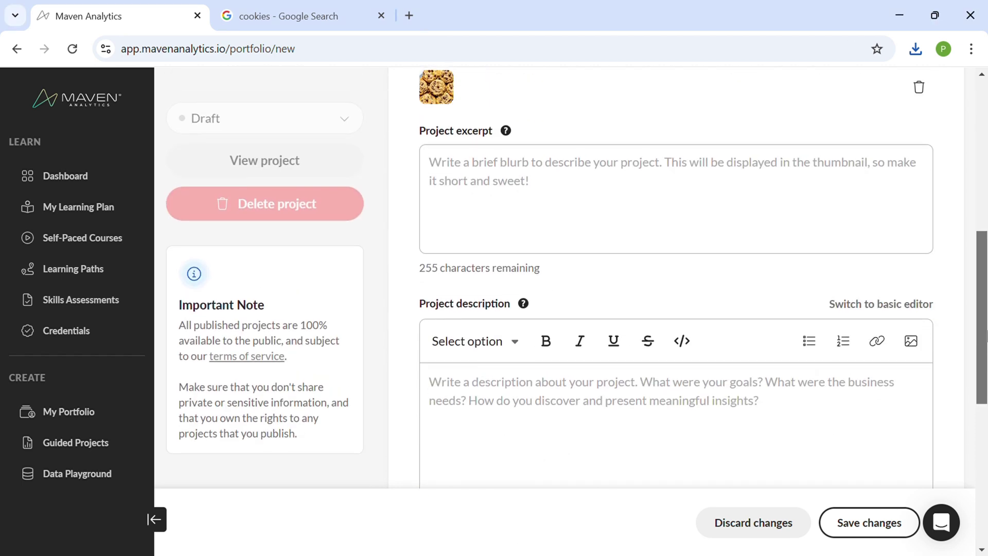
{"action": "left_click", "coordinate": [503, 182]}
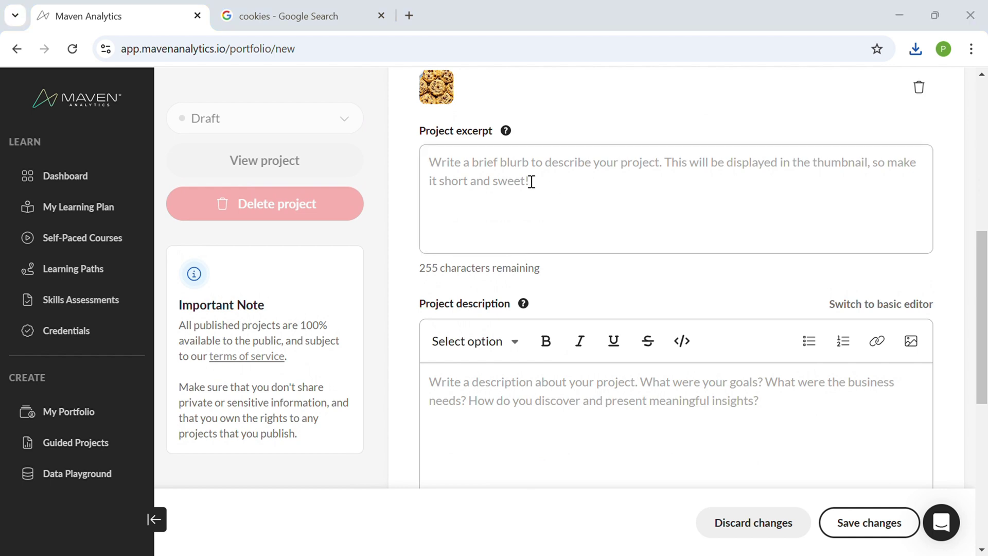
{"action": "type", "text": "The goal of this project was to analyze sales trends, optimize pricing strategies, reduce ingredient waste, and improve customer retention through data-backed decision-making."}
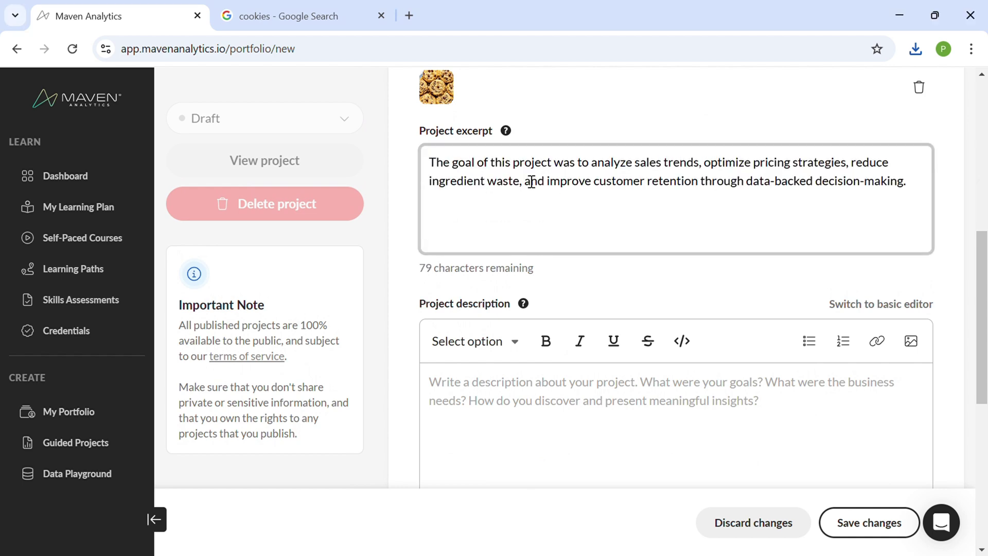
{"action": "key", "text": "BackSpace"}
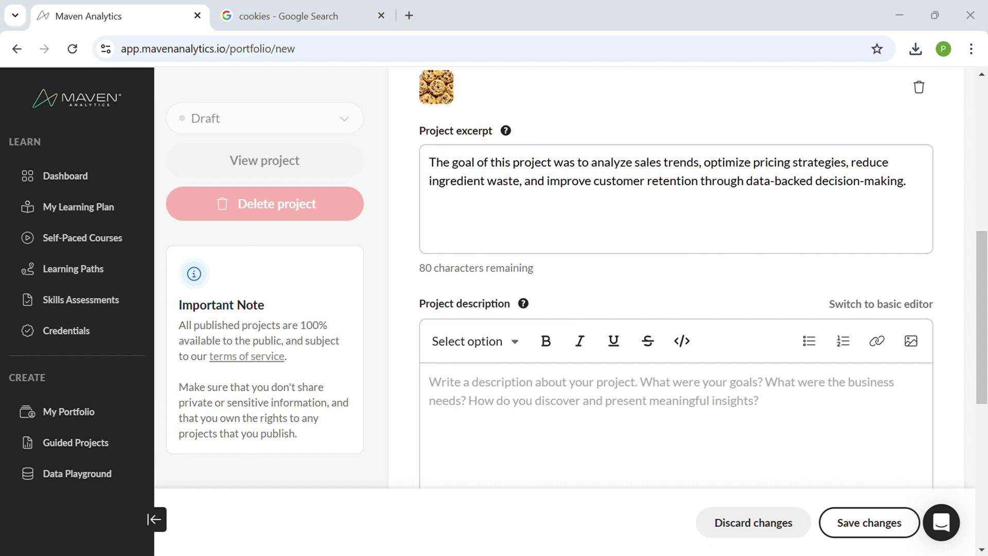
Step: Paste the copied project write-up, ending with "Conclusion & Next Steps", into the project description and save the changes
{"action": "left_click", "coordinate": [497, 393]}
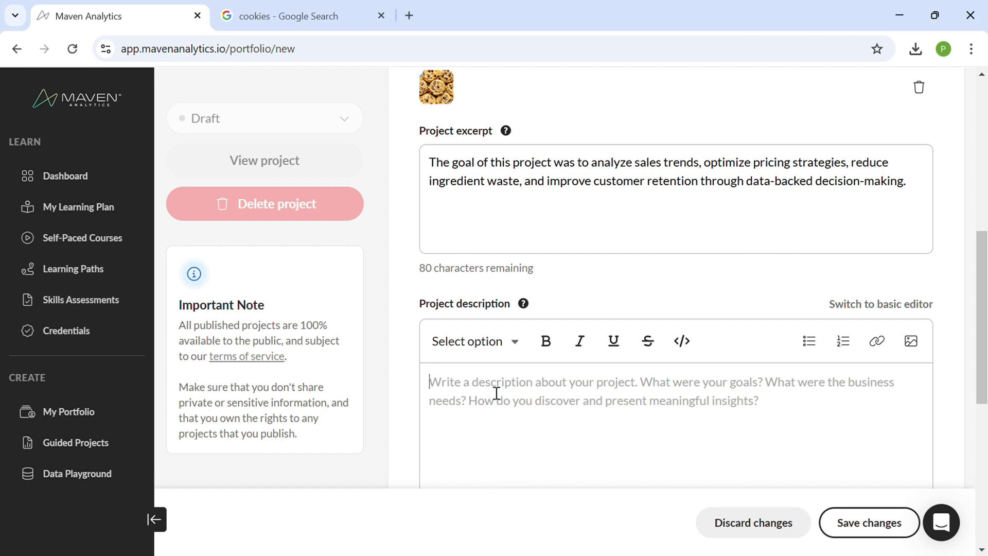
{"action": "key", "text": "ctrl+v"}
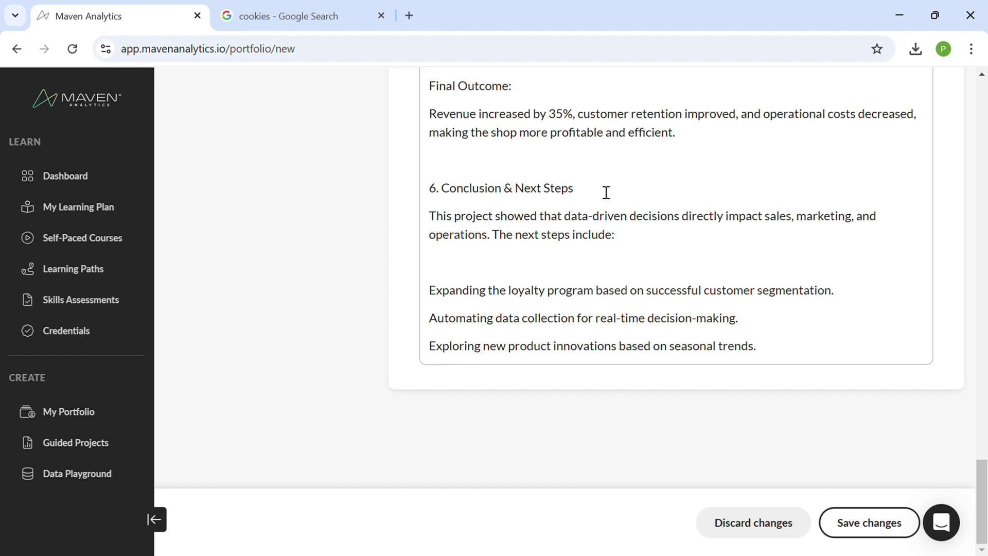
{"action": "left_click", "coordinate": [870, 523]}
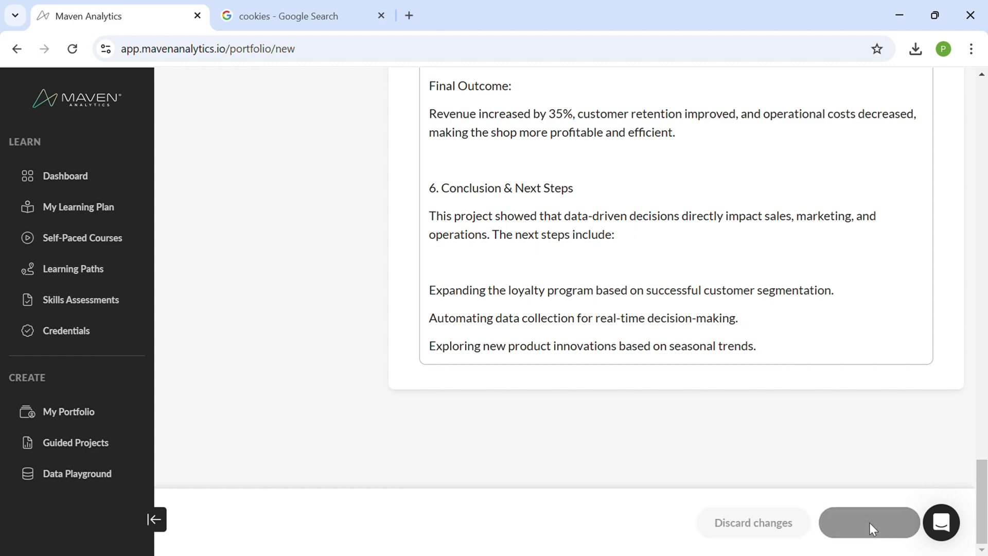
Step: Mark Microsoft Excel as a tool used for the project in the Tools & Data section
{"action": "left_click_drag", "start_coordinate": [970, 476], "coordinate": [950, 144]}
{"action": "scroll", "coordinate": [948, 147], "scroll_direction": "down", "scroll_amount": 3}
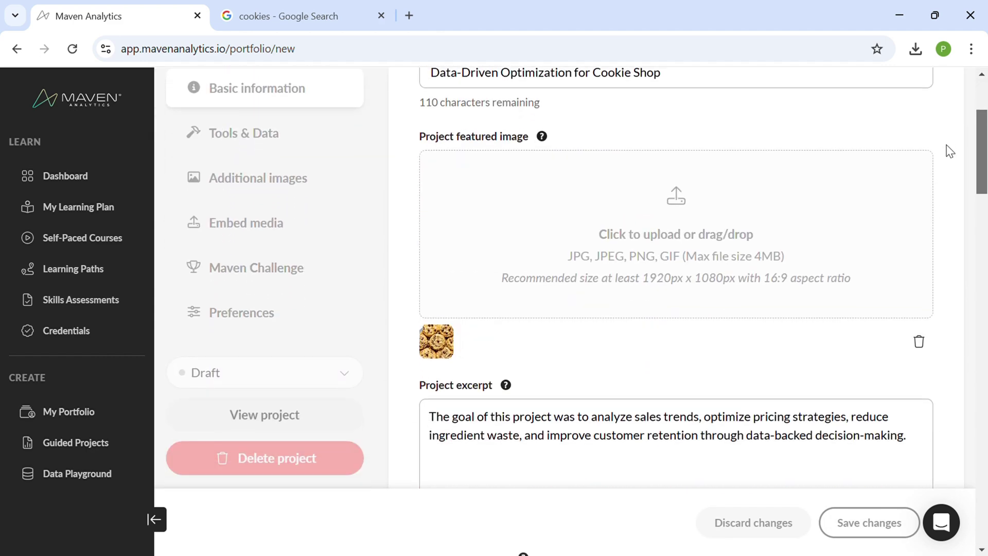
{"action": "scroll", "coordinate": [930, 137], "scroll_direction": "up", "scroll_amount": 2}
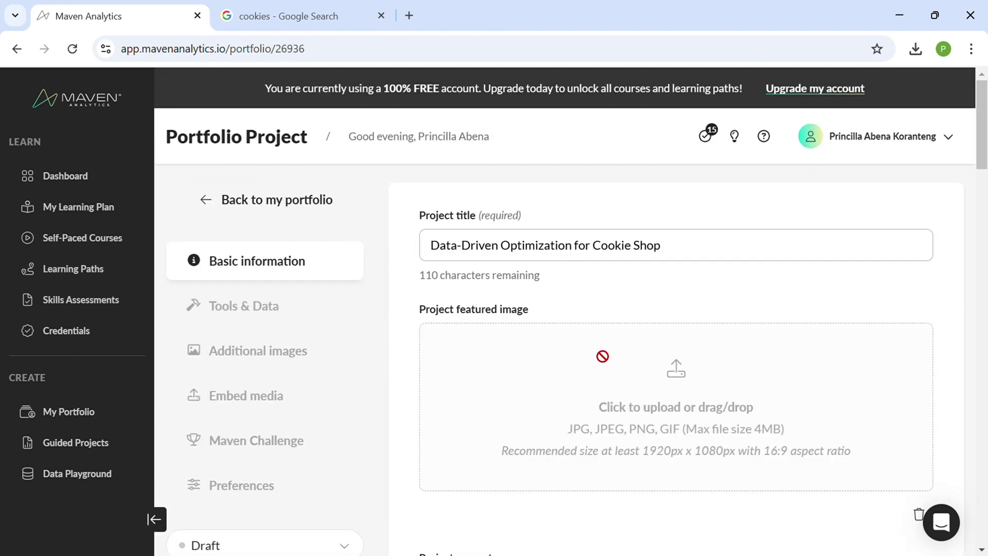
{"action": "left_click_drag", "start_coordinate": [986, 173], "coordinate": [987, 121]}
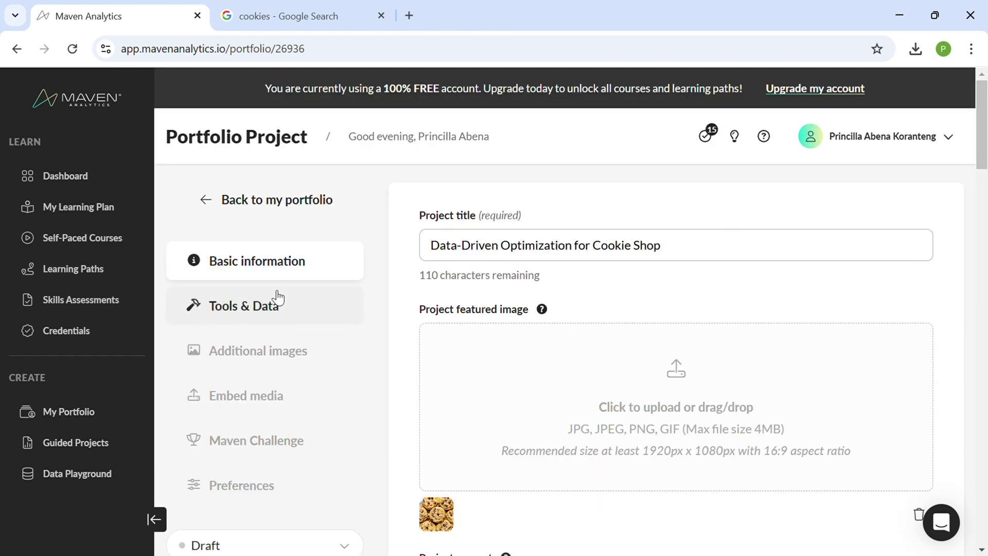
{"action": "left_click", "coordinate": [272, 319]}
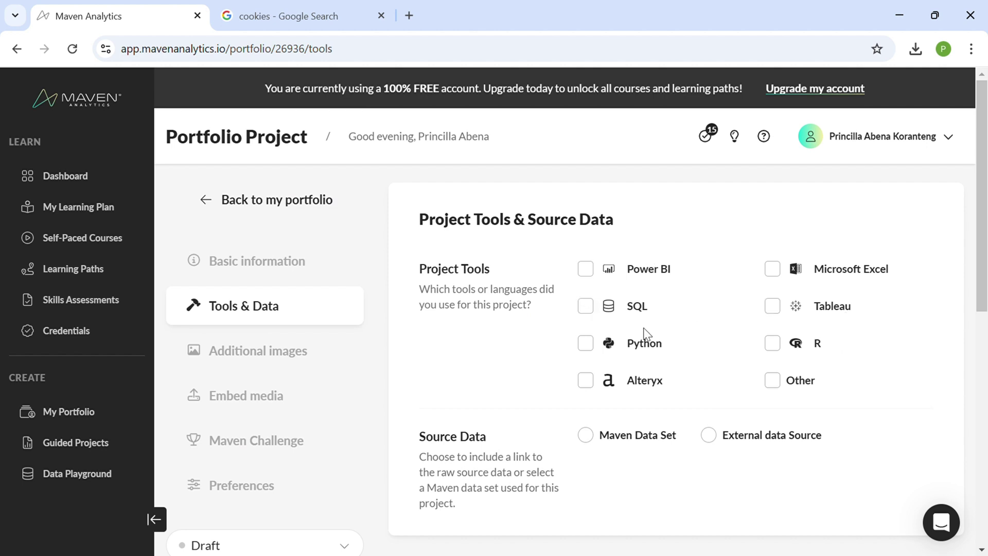
{"action": "left_click", "coordinate": [775, 269]}
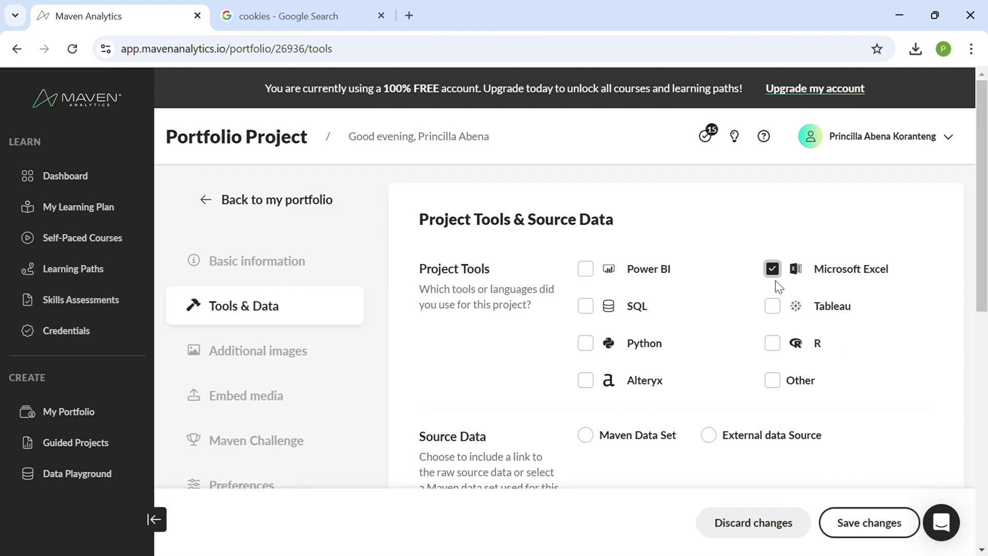
Step: Try out SQL, Python and Tableau as additional project tools and clear all three again
{"action": "scroll", "coordinate": [927, 276], "scroll_direction": "down", "scroll_amount": 2}
{"action": "left_click", "coordinate": [585, 201]}
{"action": "left_click", "coordinate": [586, 238]}
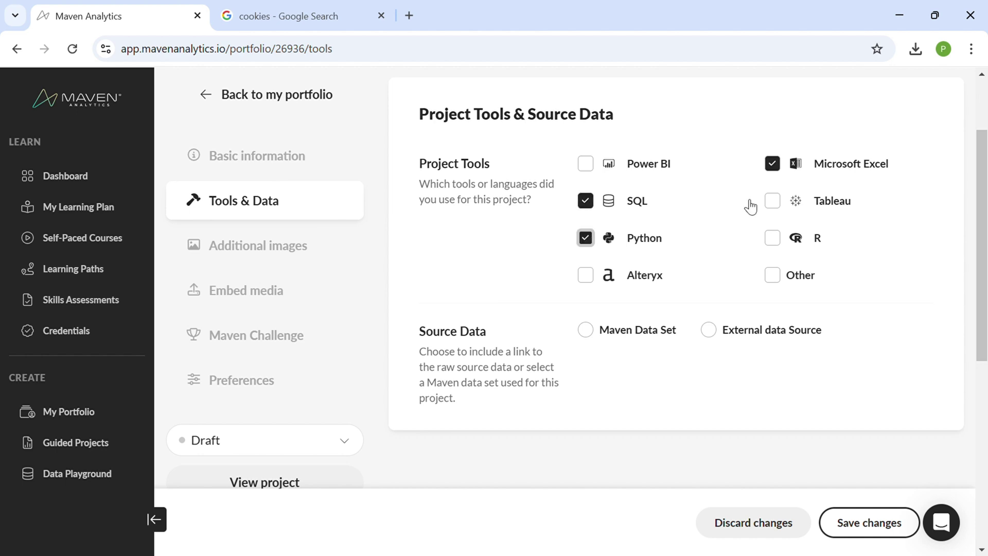
{"action": "left_click", "coordinate": [779, 208]}
{"action": "left_click", "coordinate": [779, 209]}
{"action": "left_click", "coordinate": [589, 215]}
{"action": "left_click", "coordinate": [585, 240]}
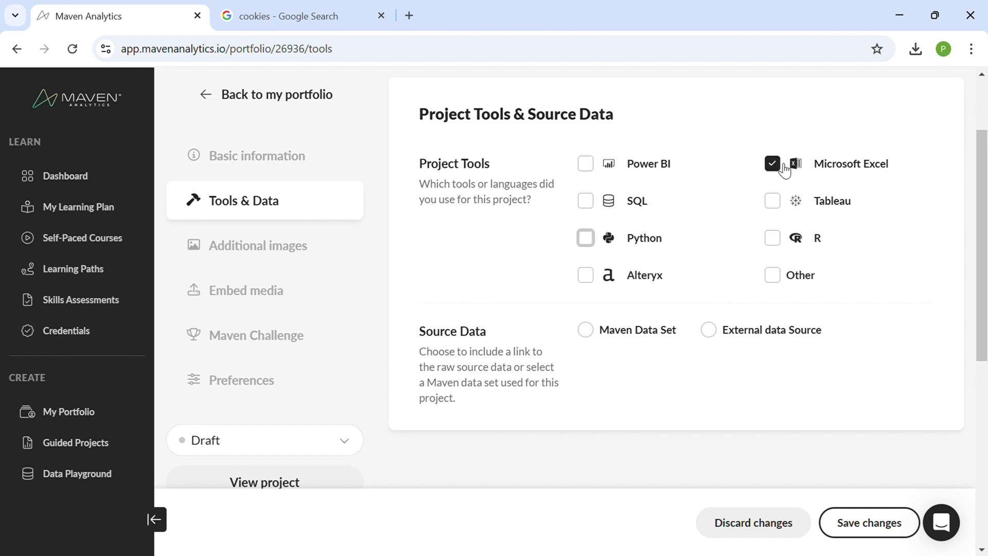
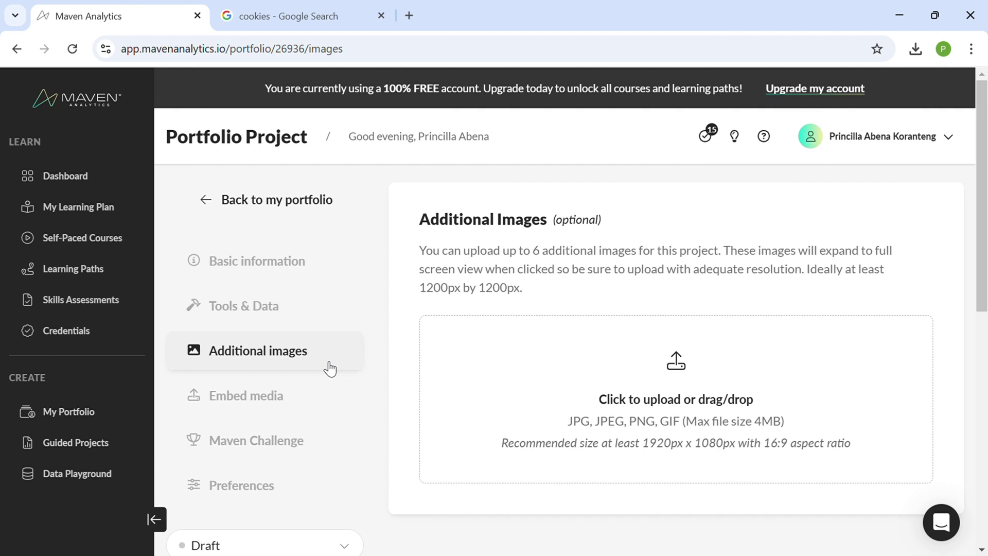
Step: Examine the Embed media section's media name field and its available embed types and aspect ratios
{"action": "left_click", "coordinate": [250, 412]}
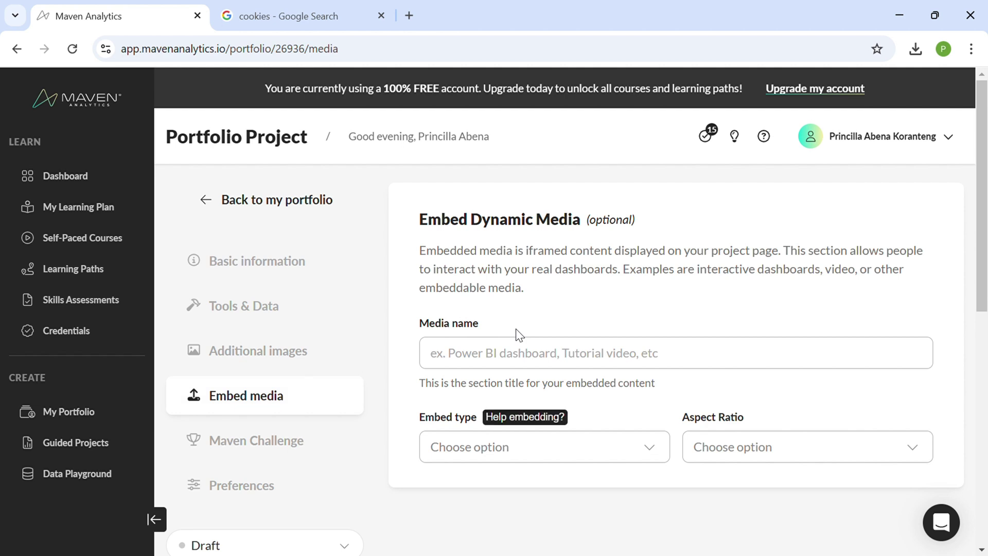
{"action": "left_click", "coordinate": [494, 367]}
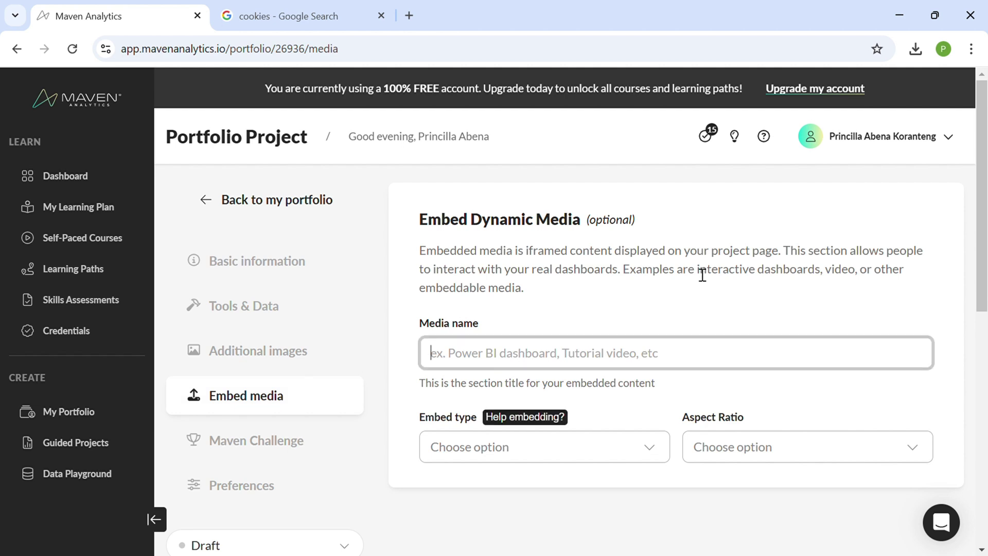
{"action": "scroll", "coordinate": [986, 224], "scroll_direction": "down", "scroll_amount": 2}
{"action": "scroll", "coordinate": [987, 224], "scroll_direction": "down", "scroll_amount": 1}
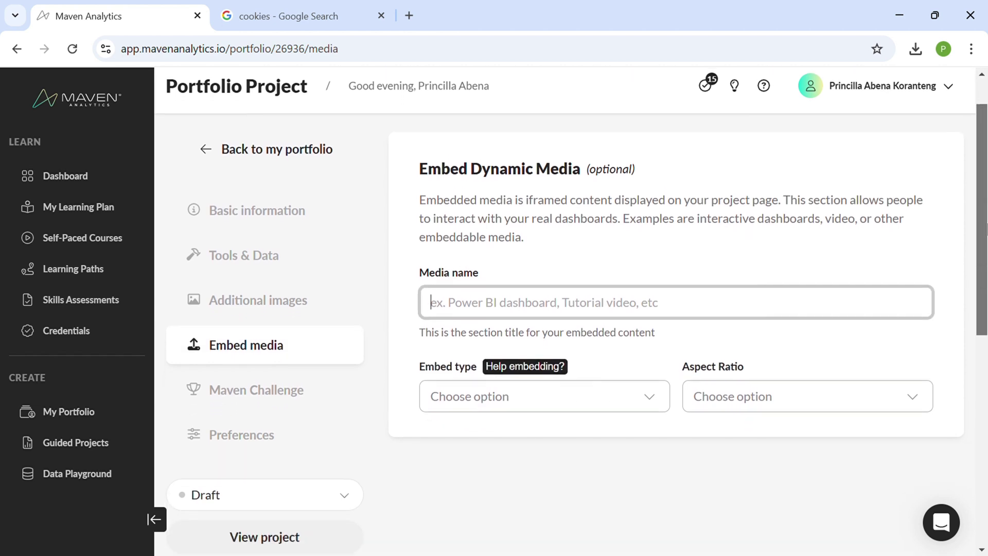
{"action": "left_click_drag", "start_coordinate": [986, 229], "coordinate": [986, 235]}
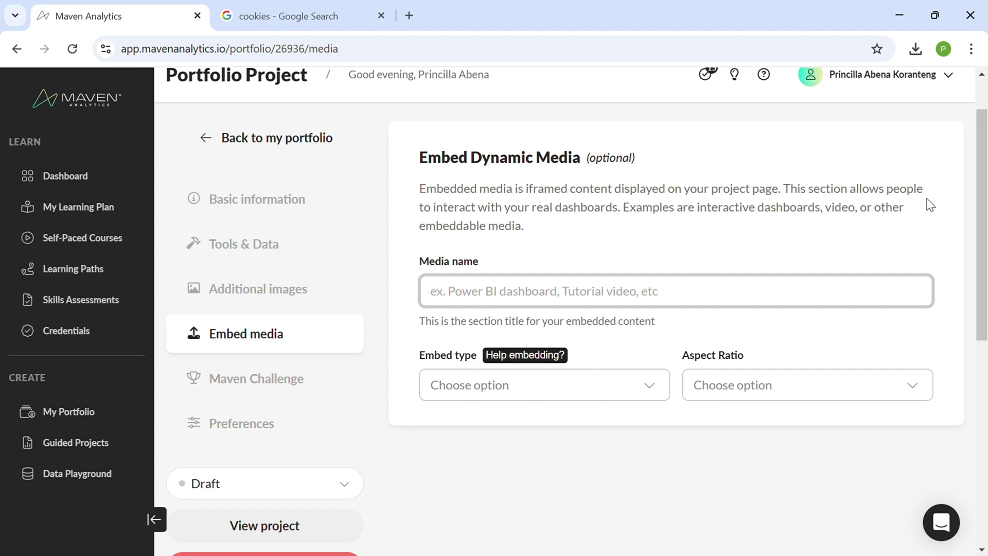
{"action": "left_click", "coordinate": [653, 305]}
{"action": "left_click", "coordinate": [557, 391]}
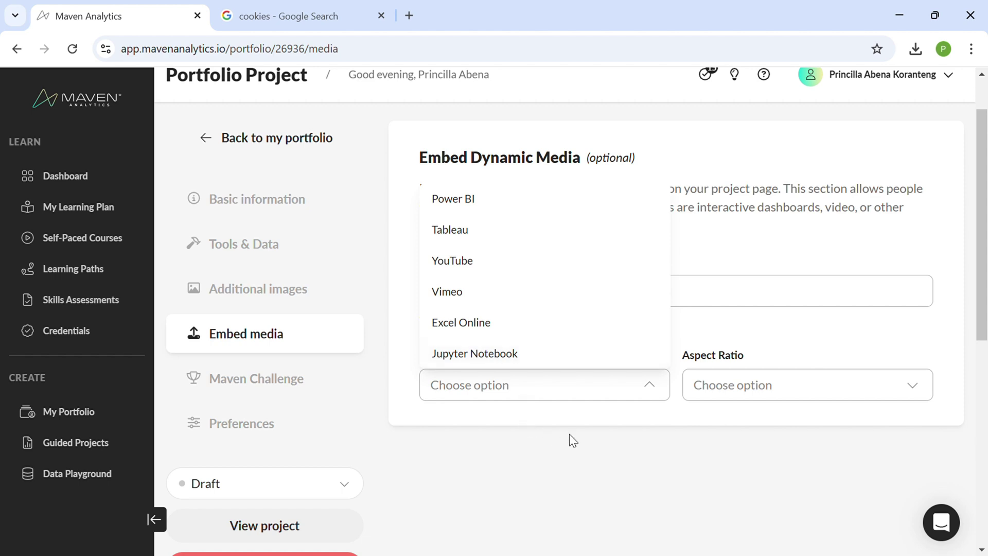
{"action": "left_click", "coordinate": [742, 393]}
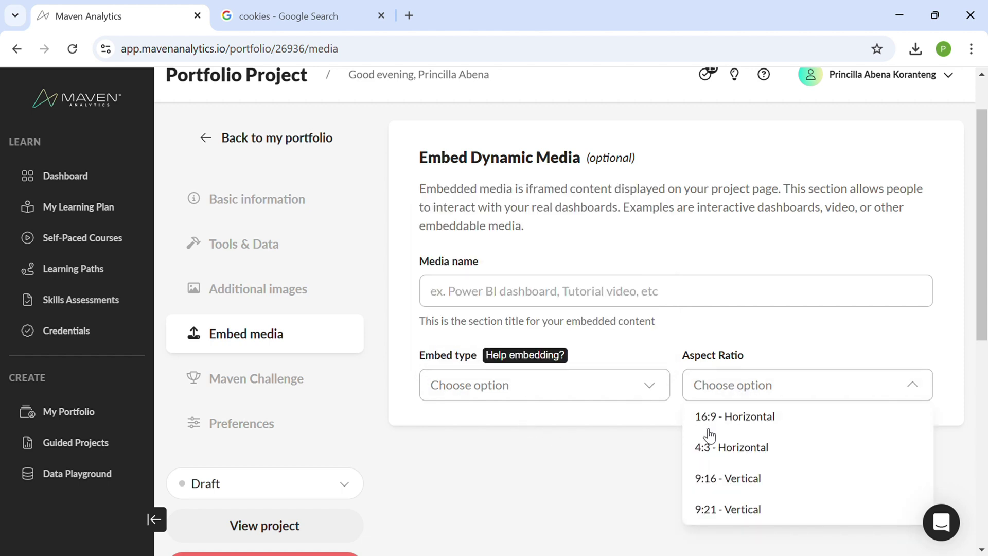
{"action": "left_click", "coordinate": [584, 469]}
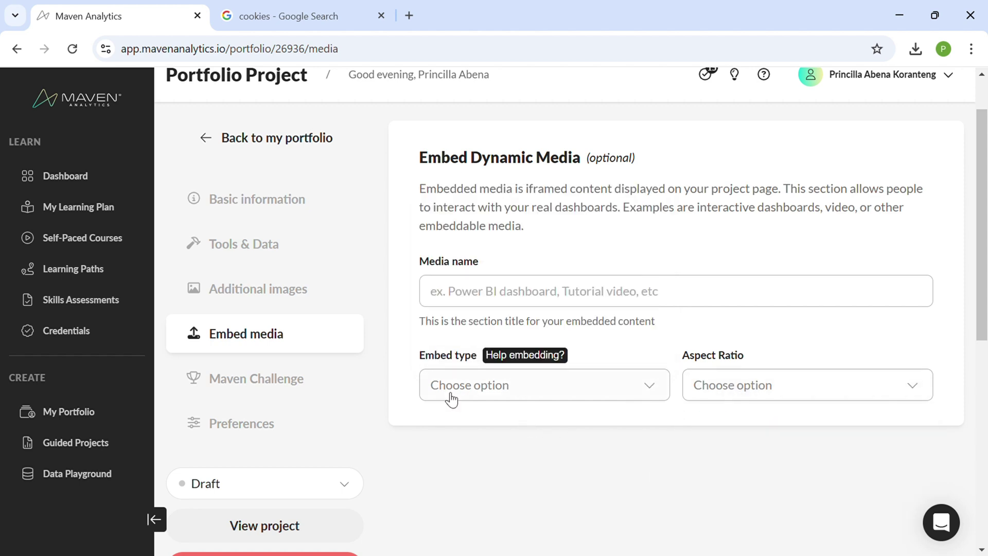
Step: Open the project preferences after visiting Maven Challenge, and try switching commenting and likes off and back on
{"action": "left_click", "coordinate": [295, 391]}
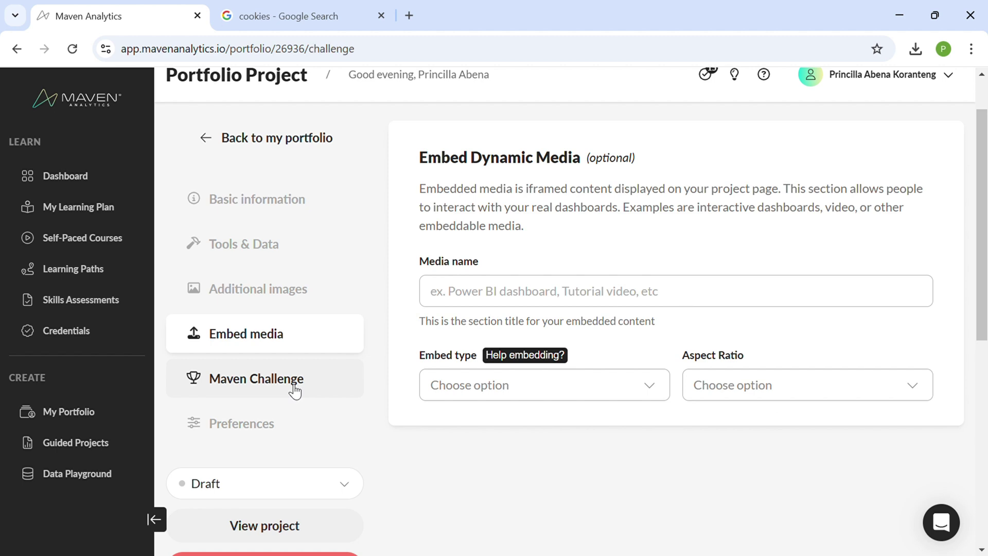
{"action": "left_click", "coordinate": [274, 491]}
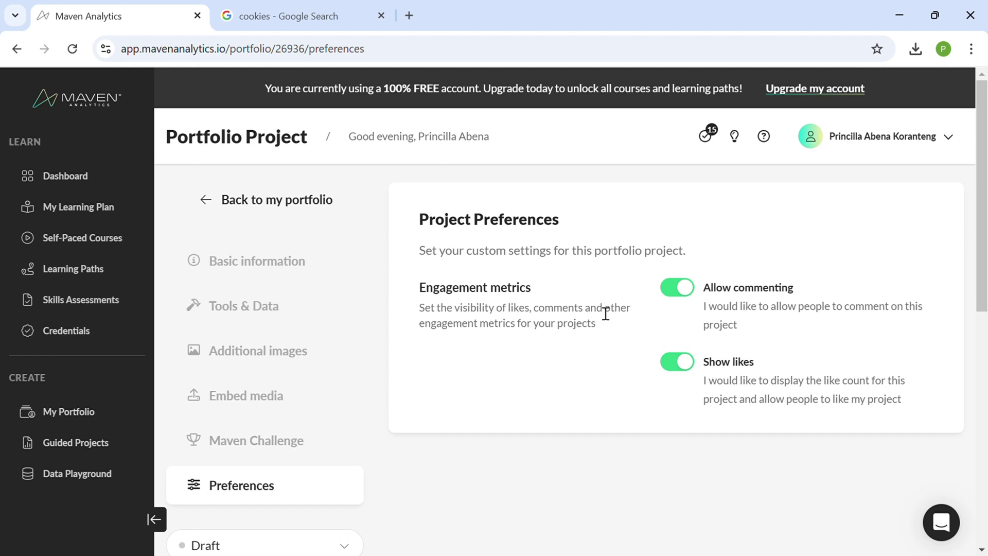
{"action": "left_click", "coordinate": [672, 291]}
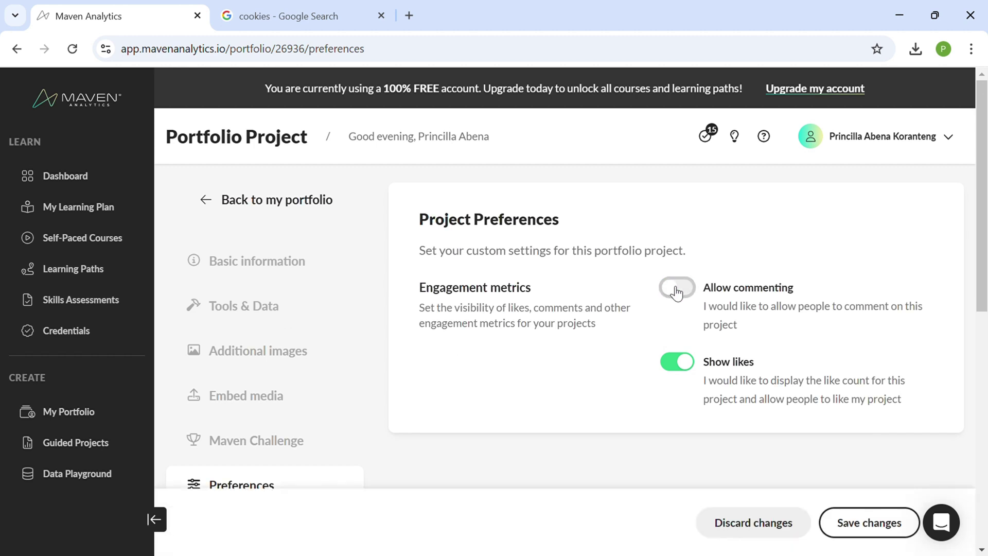
{"action": "left_click", "coordinate": [688, 363]}
{"action": "left_click", "coordinate": [691, 365]}
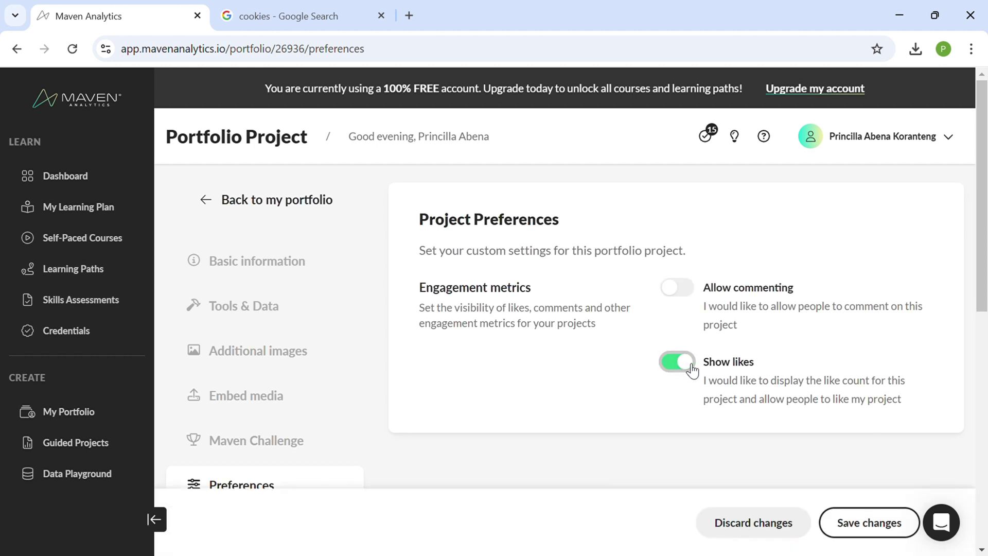
{"action": "left_click", "coordinate": [693, 289]}
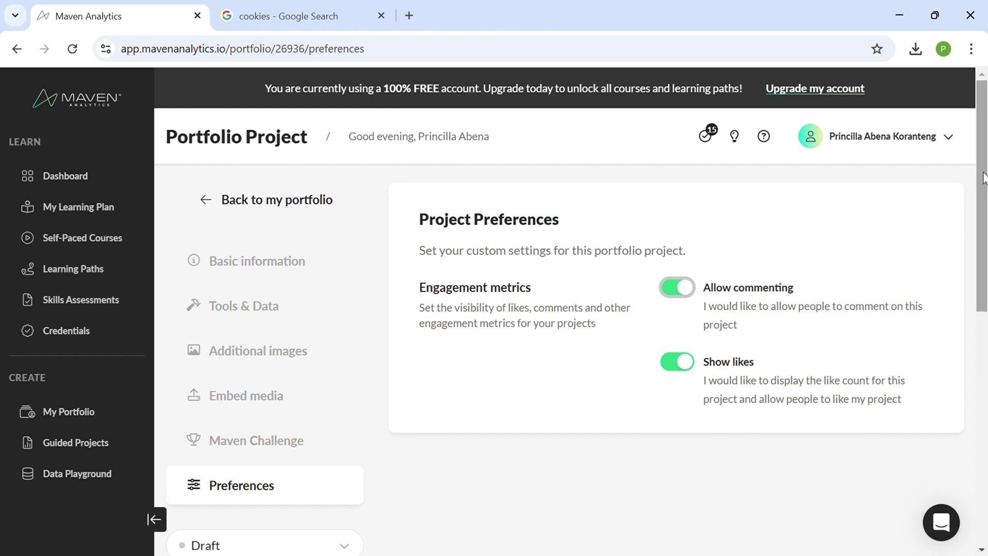
Step: Open the viewer page of the "Data-Driven Optimization for Cookie Shop" project
{"action": "scroll", "coordinate": [949, 386], "scroll_direction": "down", "scroll_amount": 8}
{"action": "left_click_drag", "start_coordinate": [975, 392], "coordinate": [978, 278]}
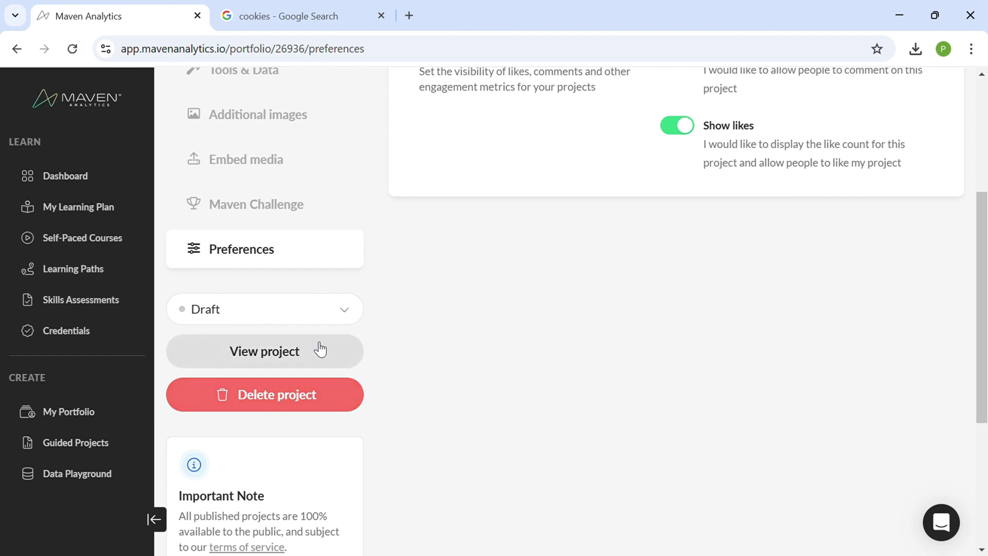
{"action": "left_click", "coordinate": [307, 350]}
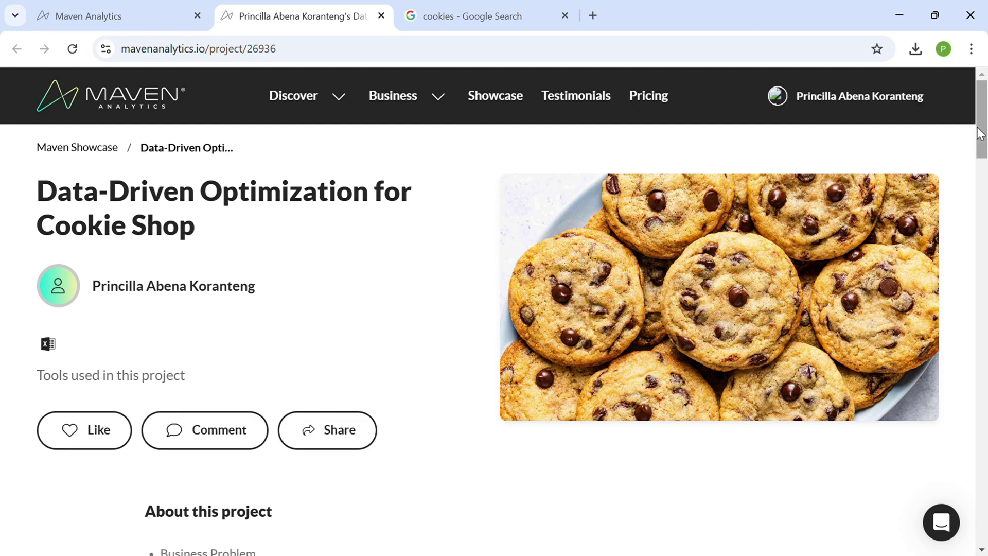
Step: Read through the project page's description and select the project number in the page's web address
{"action": "left_click_drag", "start_coordinate": [979, 133], "coordinate": [985, 144]}
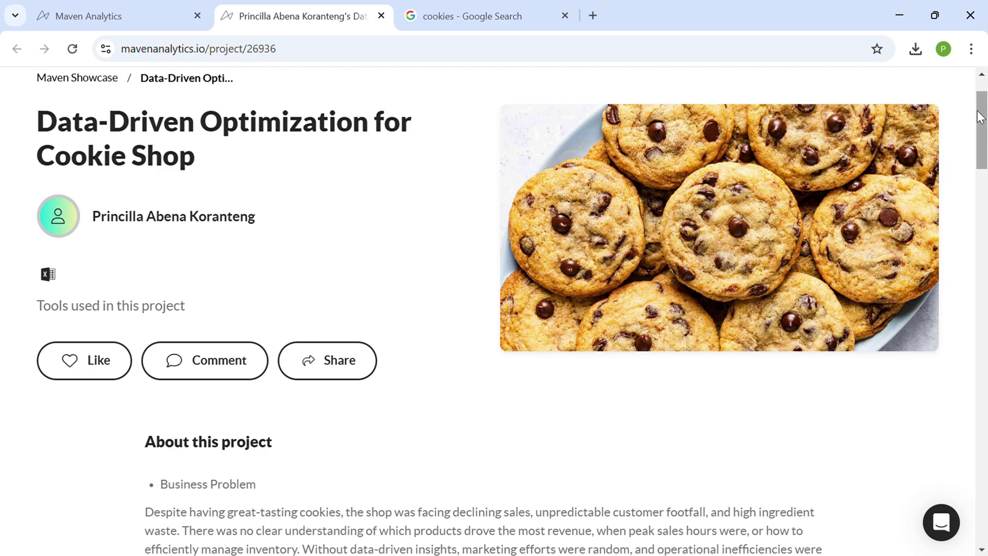
{"action": "left_click_drag", "start_coordinate": [980, 114], "coordinate": [950, 180]}
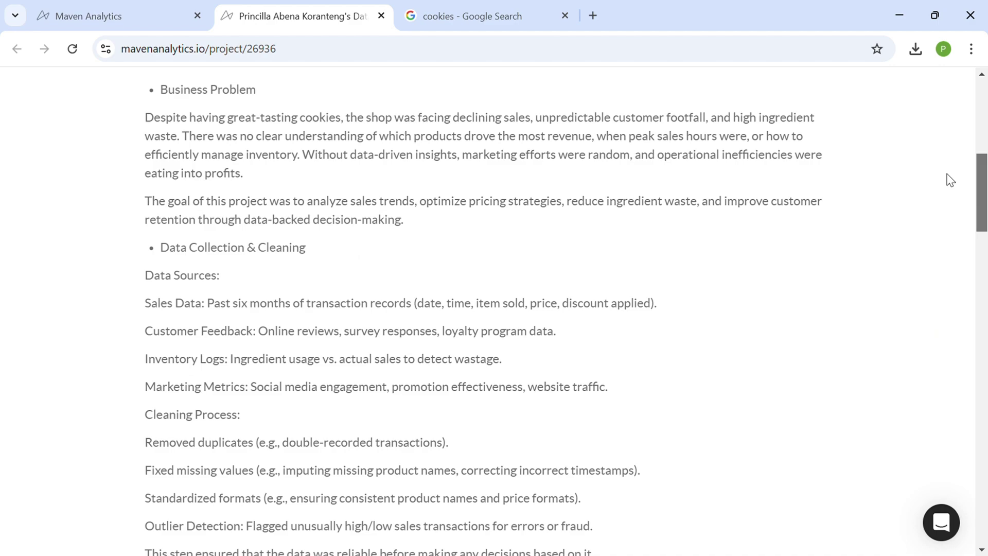
{"action": "left_click_drag", "start_coordinate": [950, 180], "coordinate": [617, 77]}
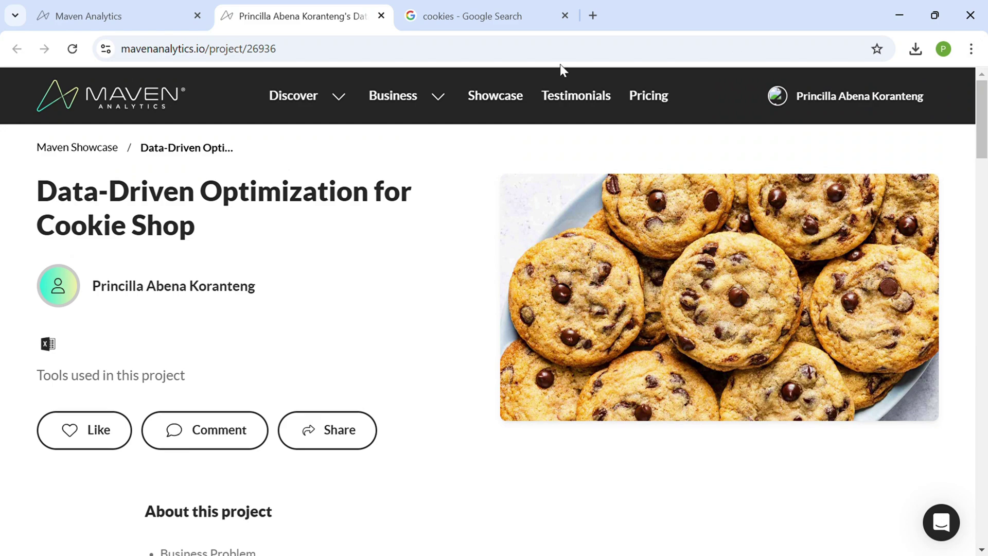
{"action": "double_click", "coordinate": [486, 51]}
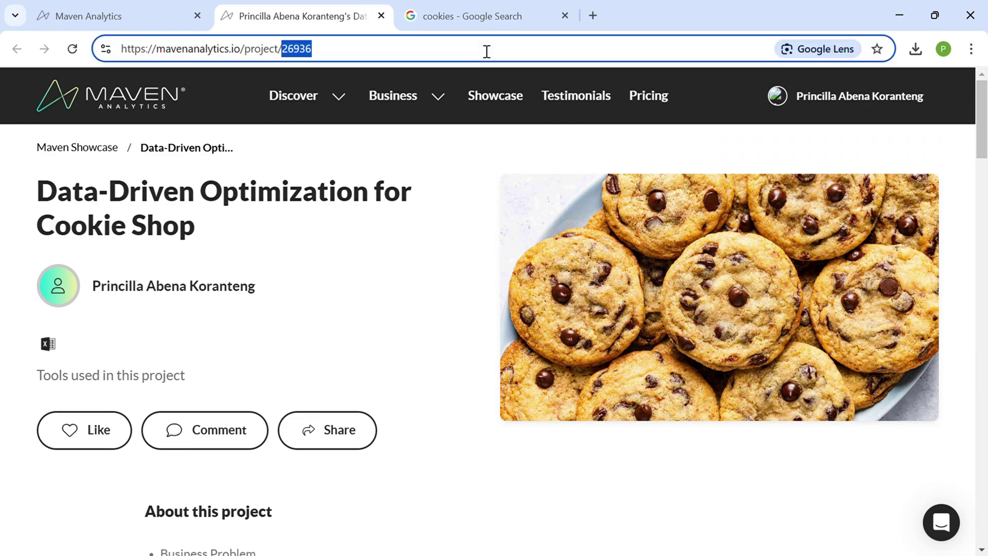
Step: Open the sharing options of the "Data-Driven Optimization for Cookie Shop" project and copy its sharable link
{"action": "left_click", "coordinate": [335, 430]}
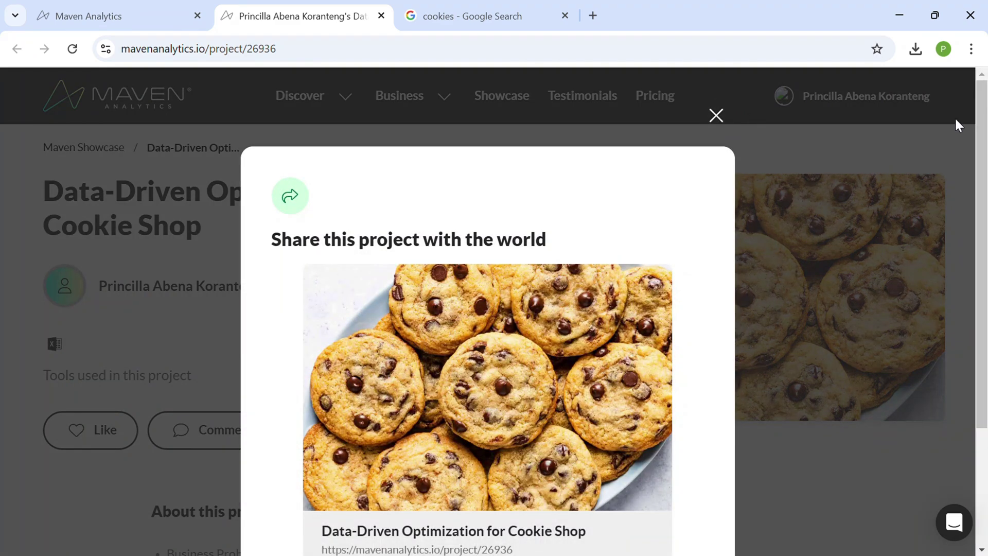
{"action": "left_click", "coordinate": [982, 145]}
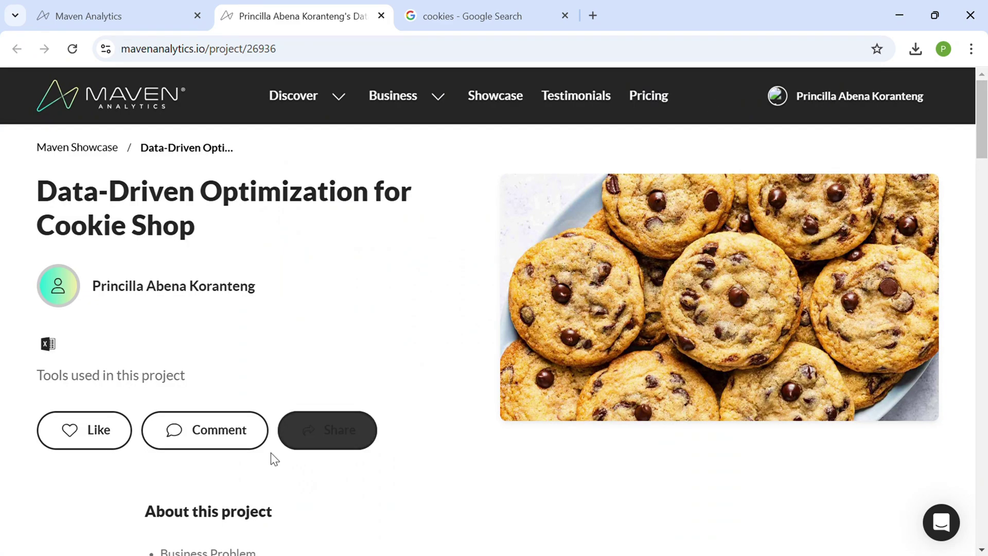
{"action": "left_click", "coordinate": [311, 430]}
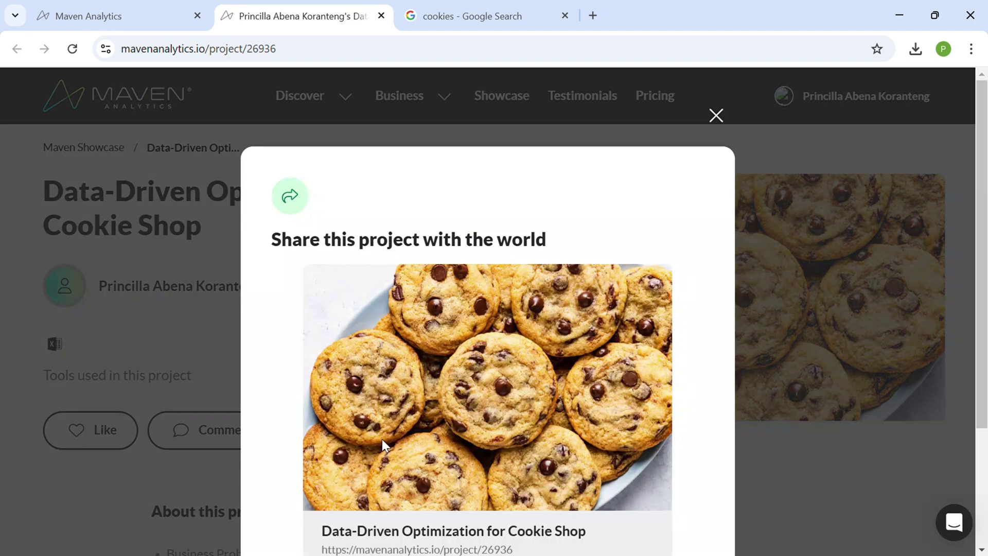
{"action": "scroll", "coordinate": [382, 440], "scroll_direction": "down", "scroll_amount": 3}
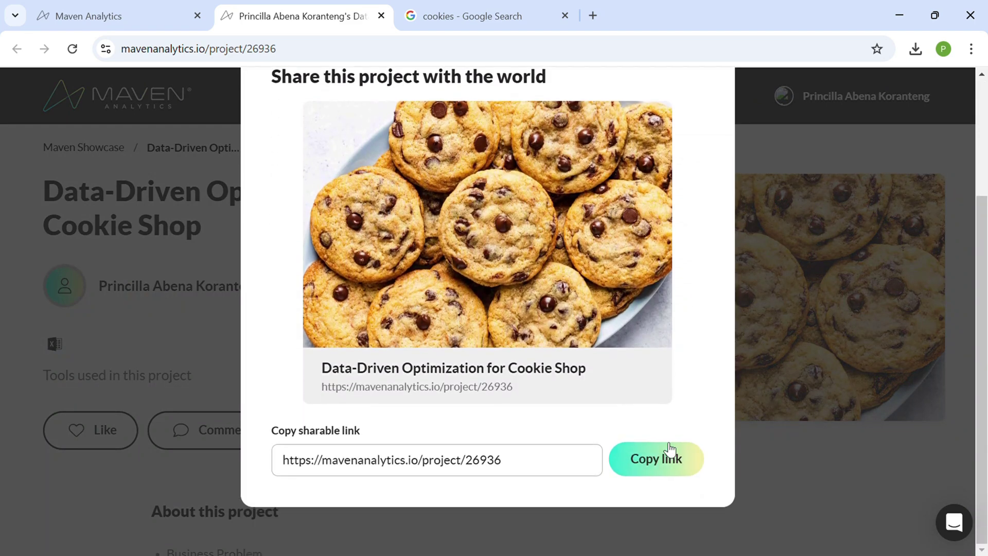
{"action": "left_click", "coordinate": [655, 461]}
Step: Open the Showcase page of other members' projects and view the available sort orders
{"action": "left_click", "coordinate": [495, 95]}
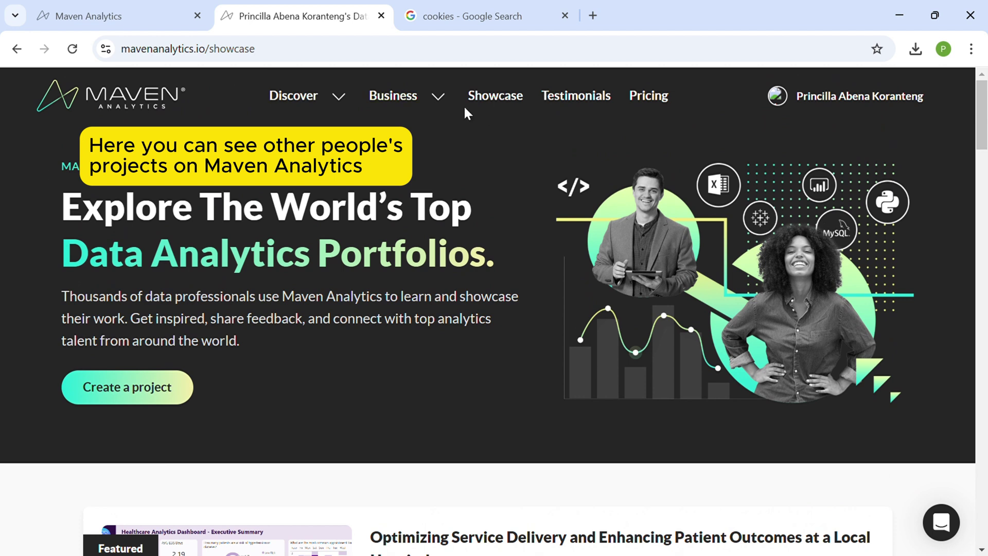
{"action": "left_click", "coordinate": [496, 98]}
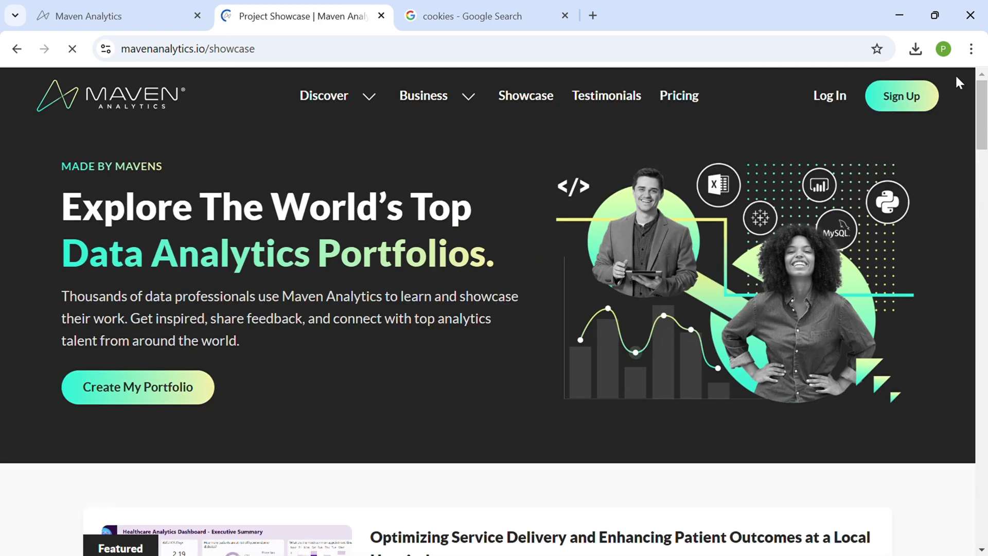
{"action": "scroll", "coordinate": [984, 152], "scroll_direction": "down", "scroll_amount": 5}
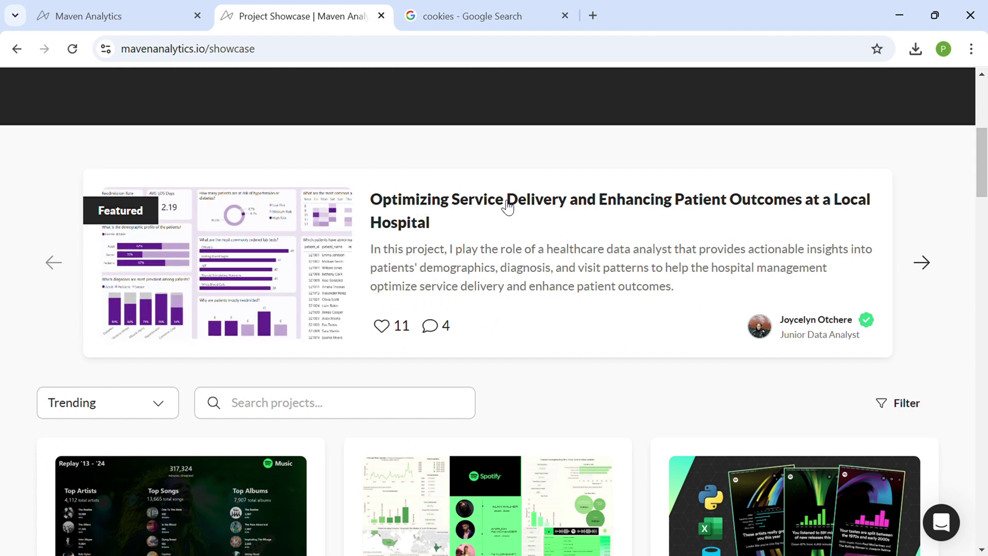
{"action": "left_click", "coordinate": [158, 401]}
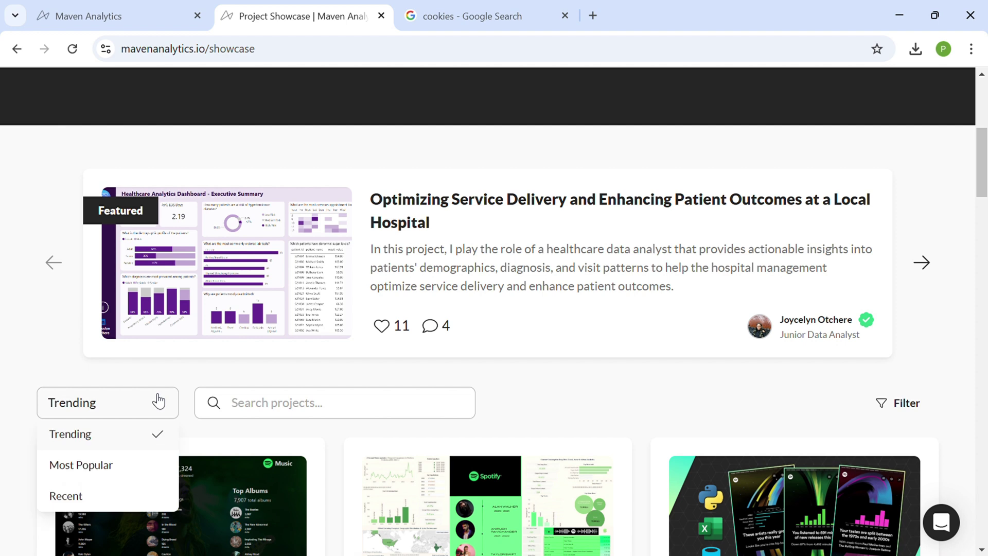
Step: Search the showcase projects for "healthcare" and look through the matching projects
{"action": "left_click", "coordinate": [307, 409]}
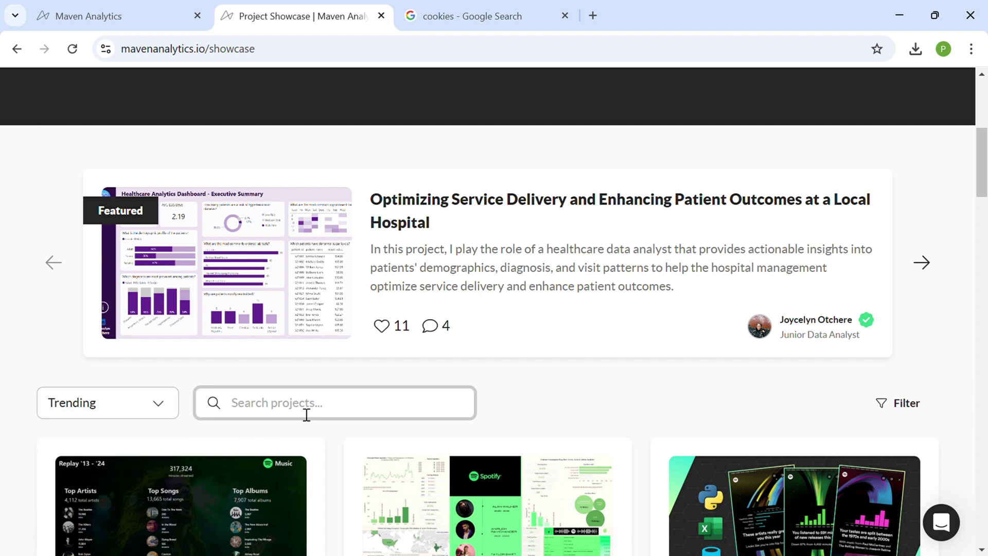
{"action": "type", "text": "heal"}
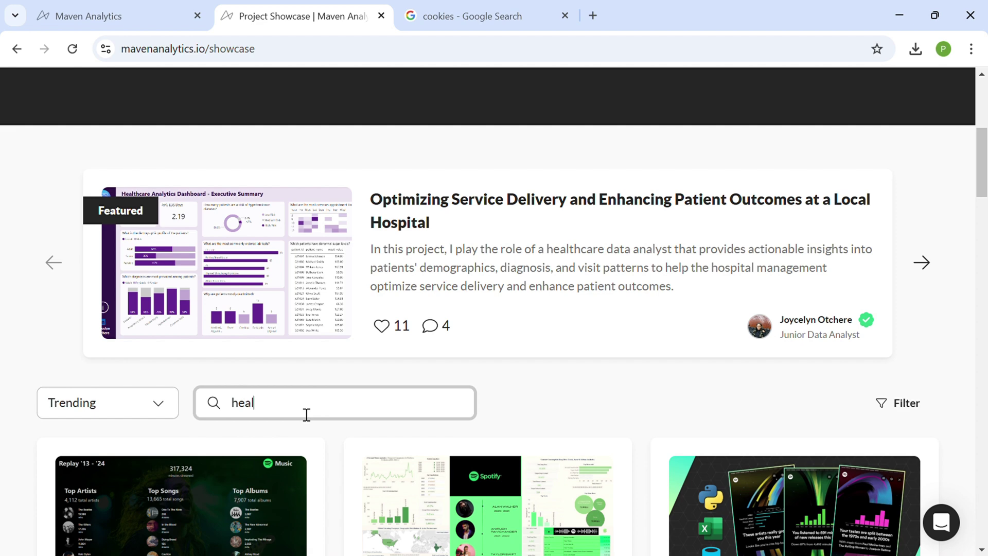
{"action": "type", "text": "thcare"}
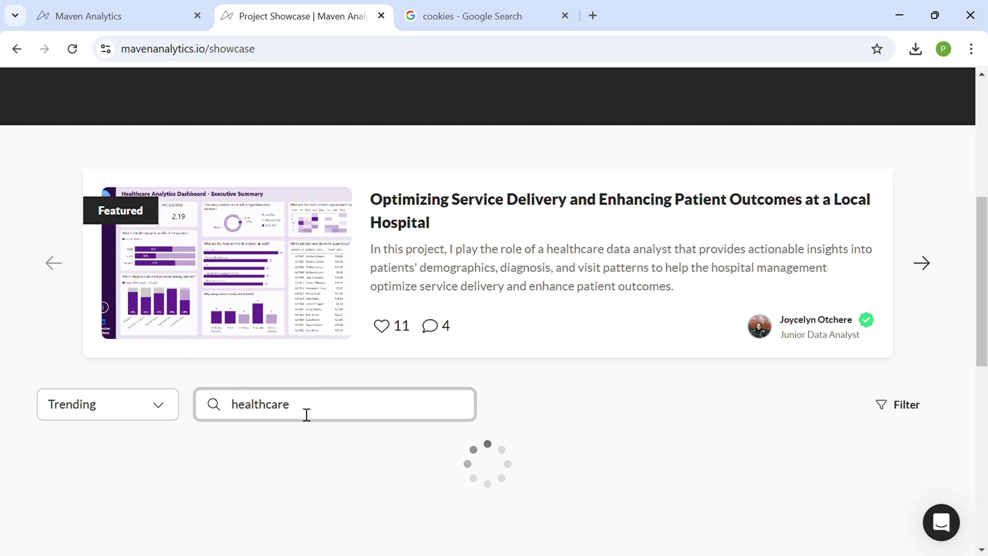
{"action": "scroll", "coordinate": [940, 502], "scroll_direction": "down", "scroll_amount": 2}
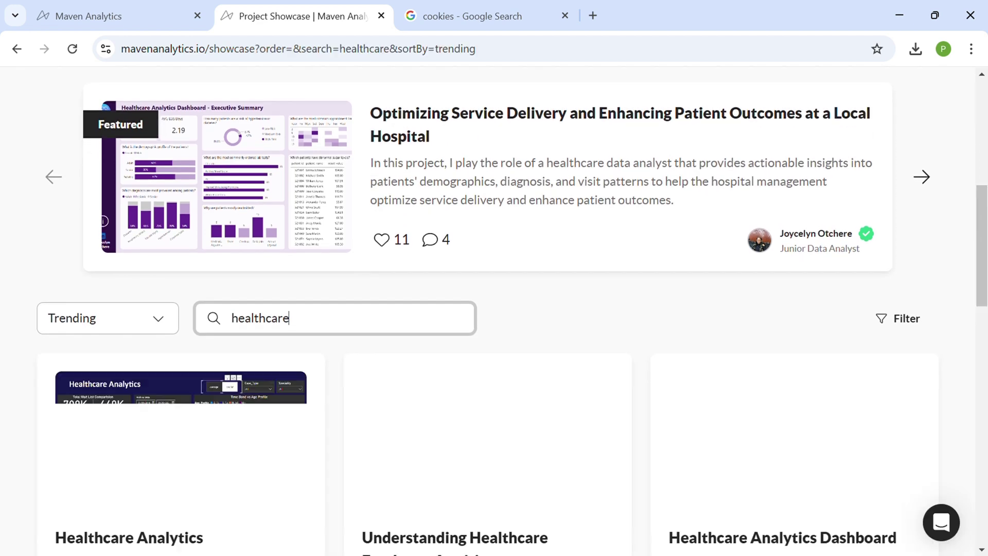
{"action": "scroll", "coordinate": [940, 502], "scroll_direction": "down", "scroll_amount": 3}
{"action": "scroll", "coordinate": [494, 309], "scroll_direction": "down", "scroll_amount": 2}
{"action": "scroll", "coordinate": [494, 309], "scroll_direction": "up", "scroll_amount": 1}
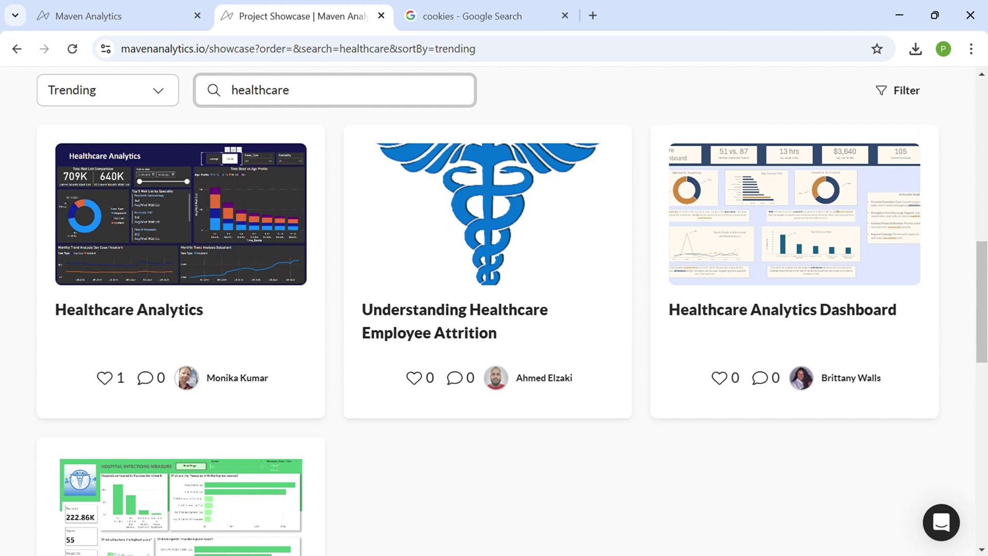
Step: Clear the showcase search and open the "Maven Markets - Sales Dashboard" project from the trending list
{"action": "key", "text": "BackSpace"}
{"action": "key", "text": "BackSpace"}
{"action": "key", "text": "BackSpace"}
{"action": "key", "text": "BackSpace"}
{"action": "key", "text": "BackSpace"}
{"action": "key", "text": "BackSpace"}
{"action": "key", "text": "BackSpace"}
{"action": "key", "text": "BackSpace"}
{"action": "key", "text": "BackSpace"}
{"action": "key", "text": "BackSpace"}
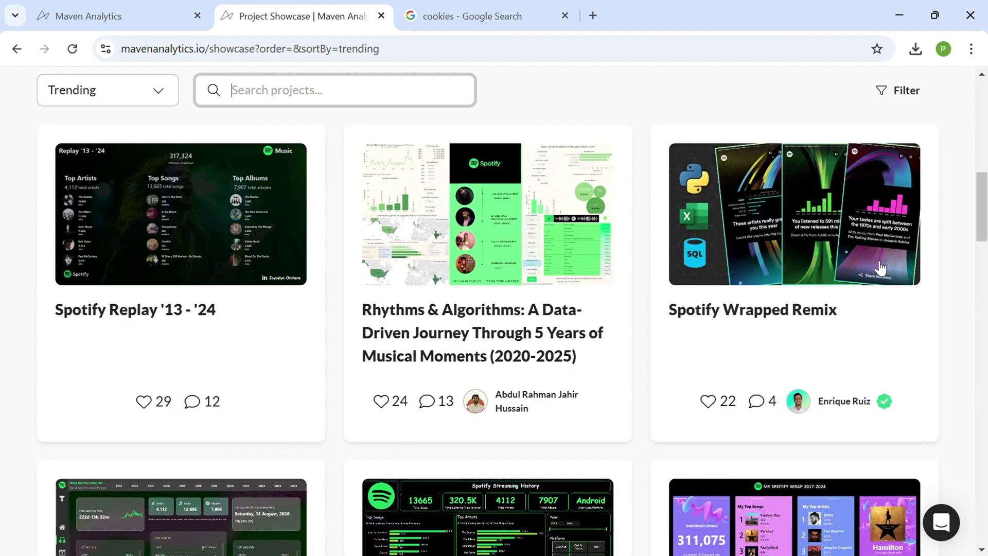
{"action": "left_click_drag", "start_coordinate": [983, 206], "coordinate": [957, 372]}
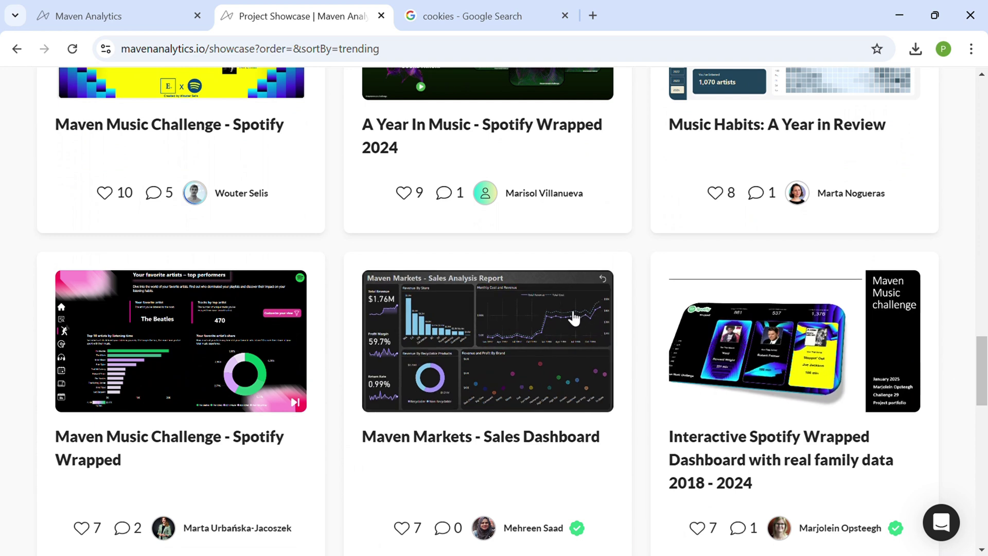
{"action": "left_click", "coordinate": [484, 355]}
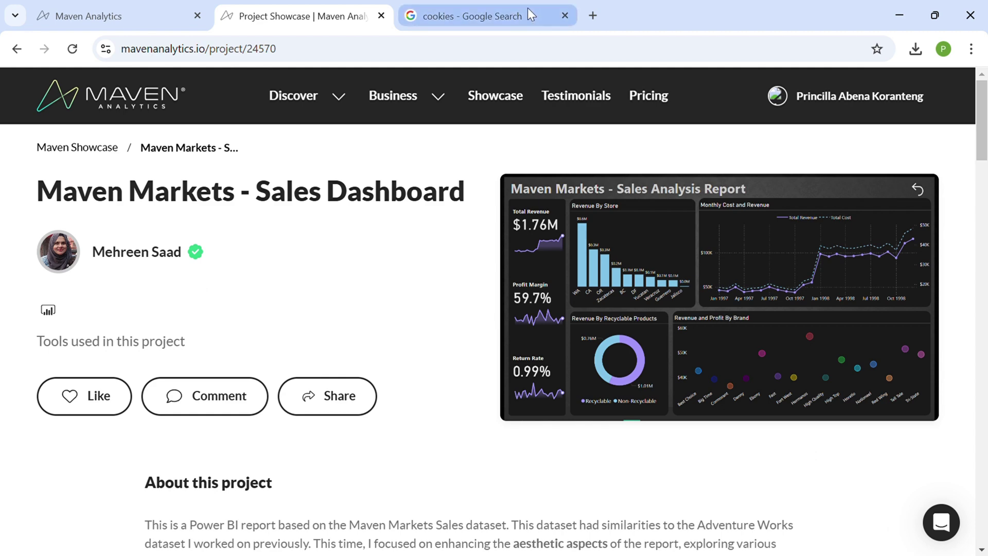
Step: Reopen the cookie shop project's viewer page from its portfolio preferences, and return to the "Maven Markets - Sales Dashboard" project page
{"action": "left_click", "coordinate": [134, 14]}
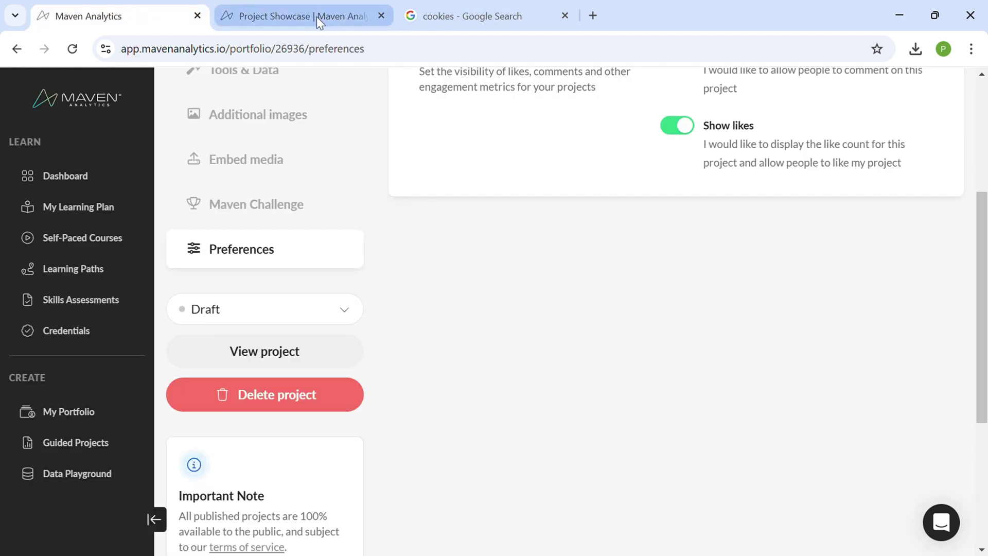
{"action": "left_click", "coordinate": [260, 354]}
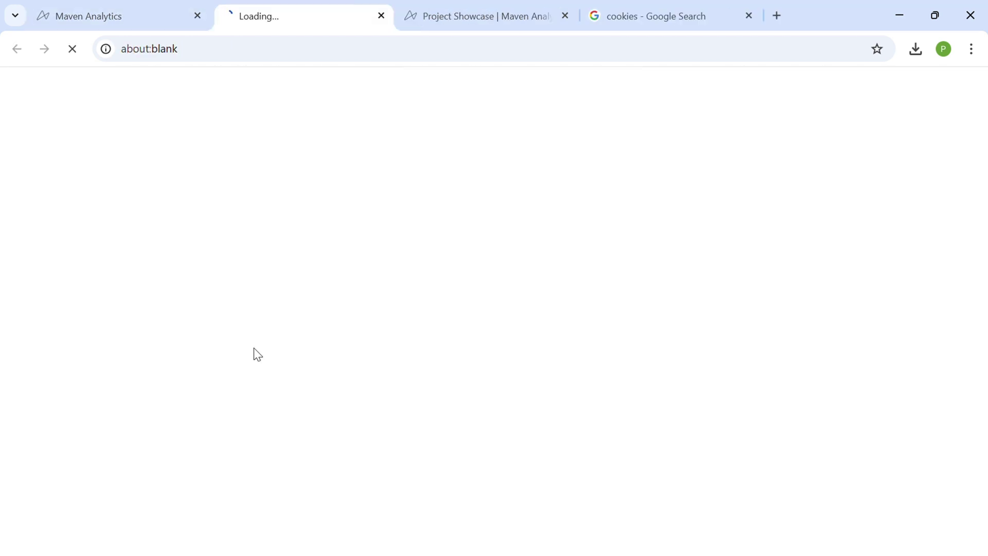
{"action": "left_click", "coordinate": [485, 7]}
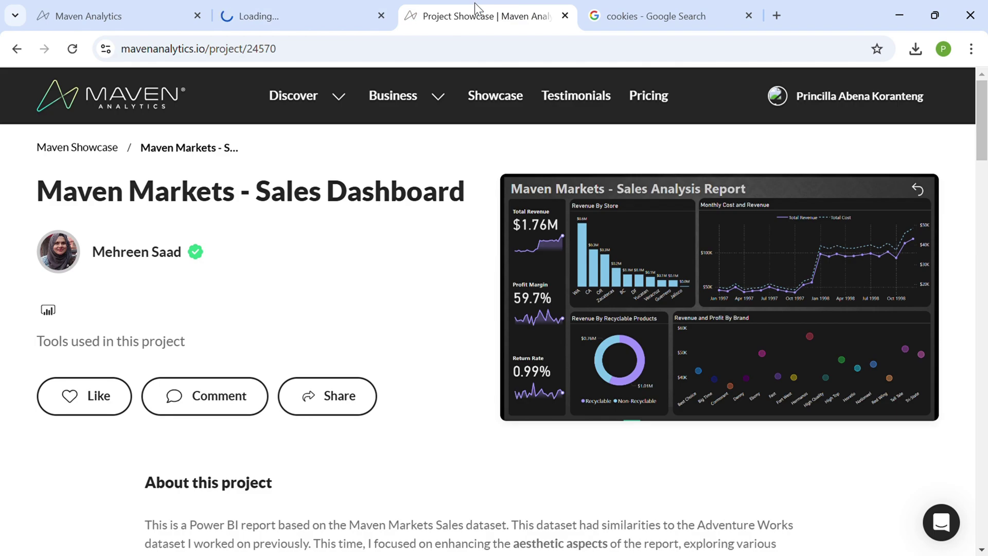
{"action": "left_click", "coordinate": [318, 12]}
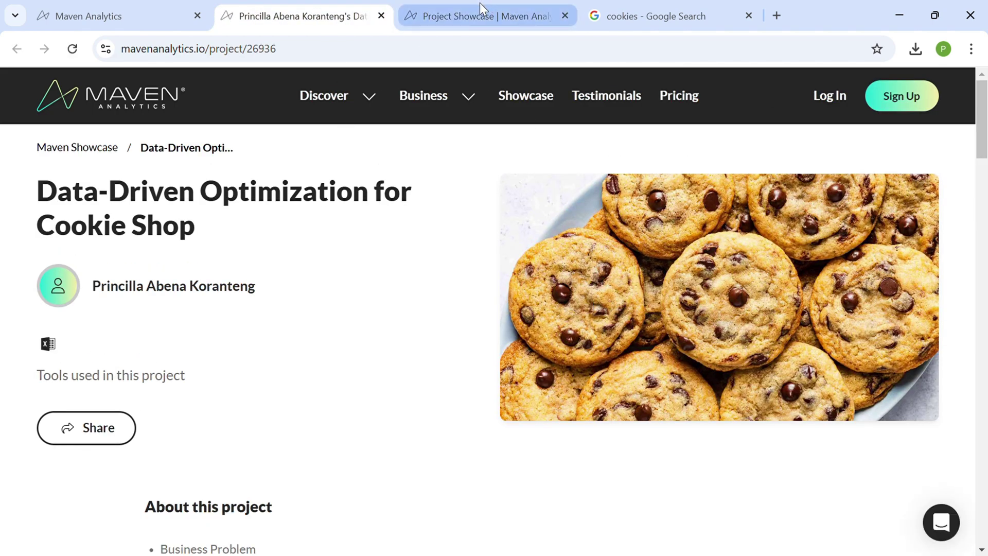
{"action": "left_click", "coordinate": [480, 8]}
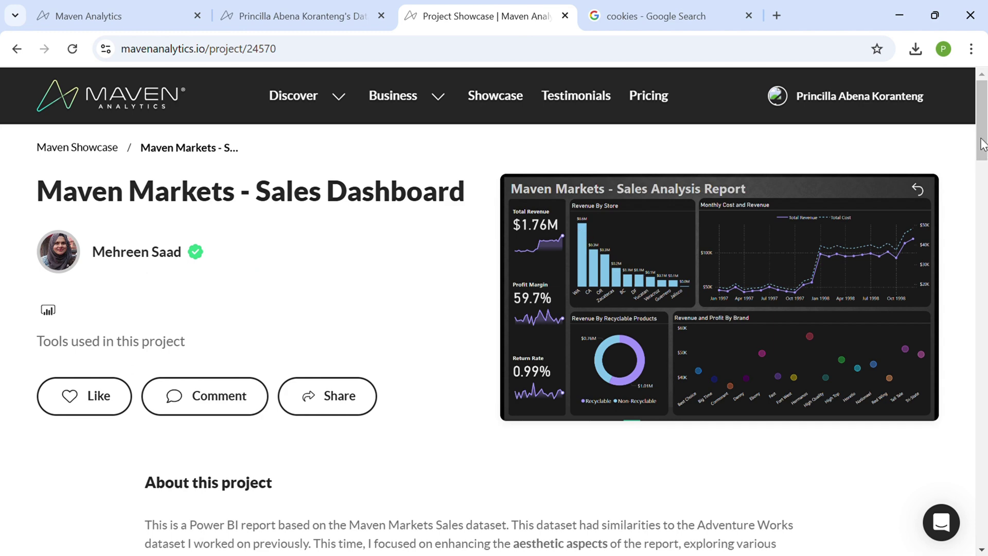
Step: Examine the Maven Markets project's description, DAX measures, additional images and the author's other projects
{"action": "left_click_drag", "start_coordinate": [983, 144], "coordinate": [986, 210]}
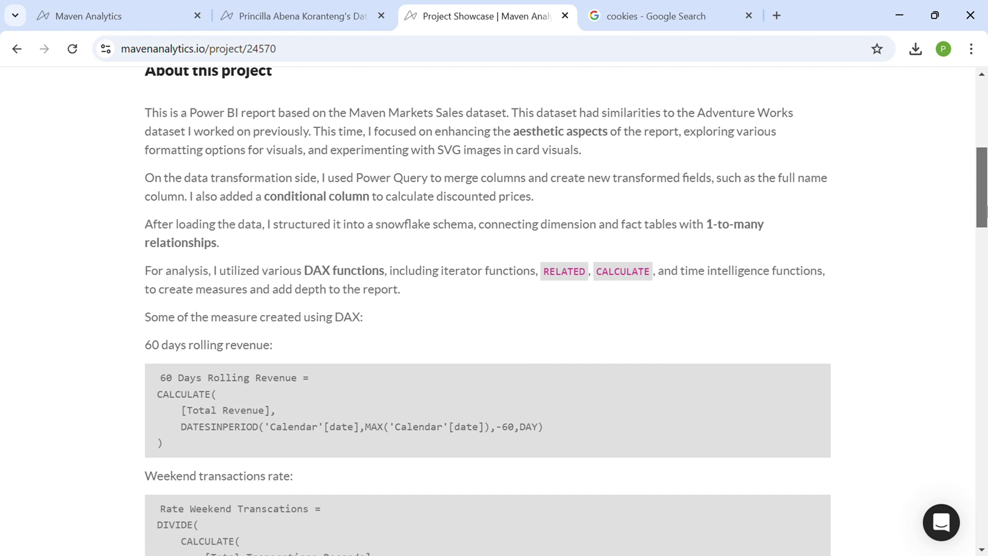
{"action": "left_click_drag", "start_coordinate": [986, 209], "coordinate": [985, 165]}
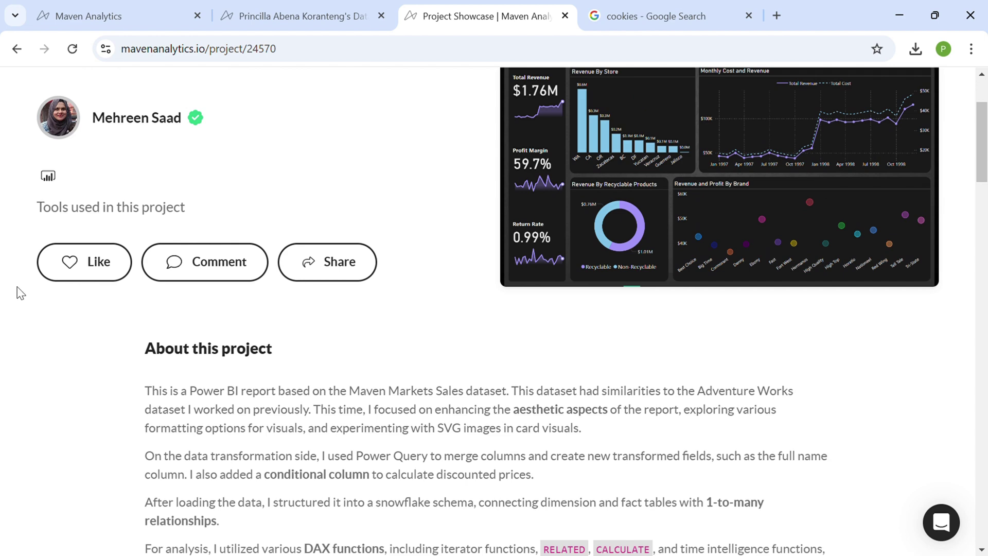
{"action": "scroll", "coordinate": [24, 359], "scroll_direction": "down", "scroll_amount": 1}
{"action": "scroll", "coordinate": [26, 360], "scroll_direction": "down", "scroll_amount": 5}
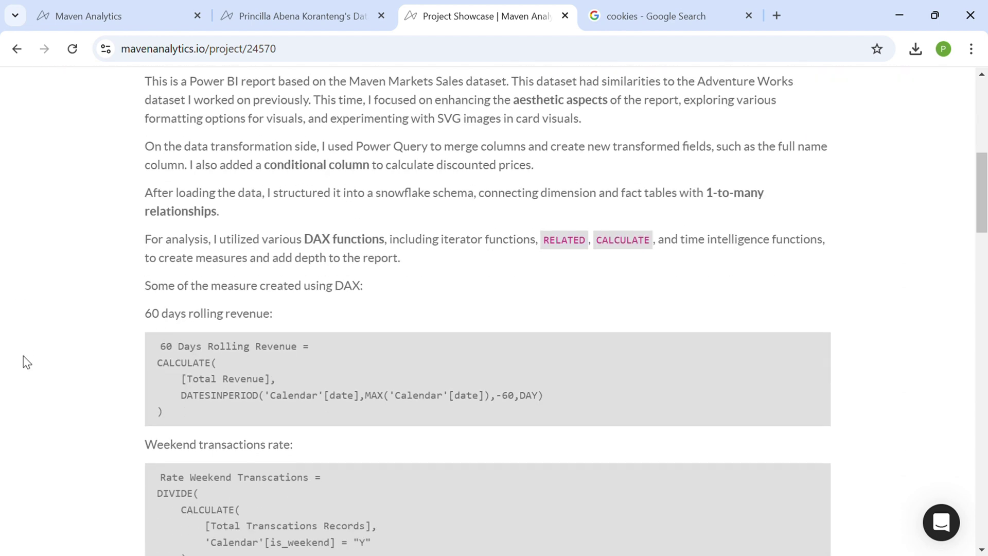
{"action": "scroll", "coordinate": [25, 360], "scroll_direction": "down", "scroll_amount": 2}
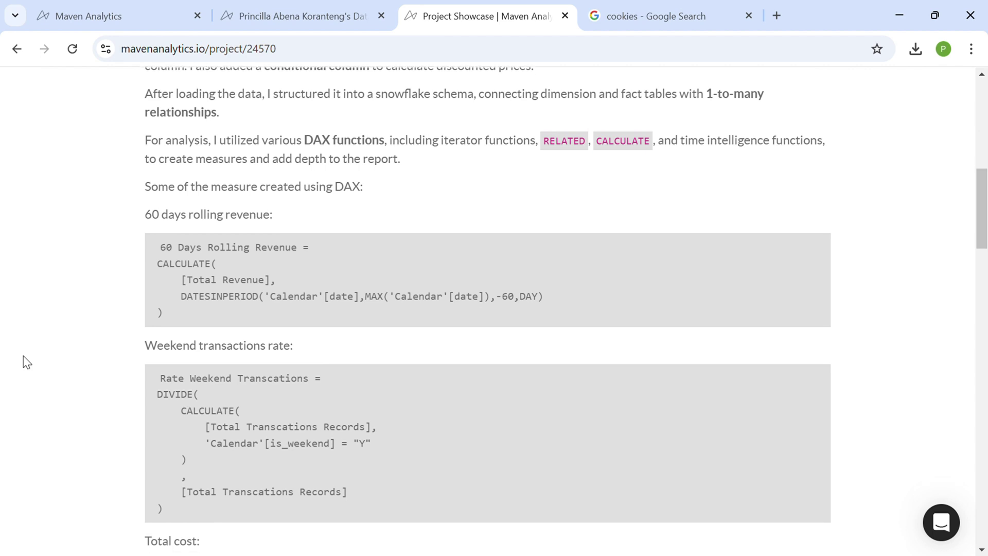
{"action": "scroll", "coordinate": [25, 362], "scroll_direction": "down", "scroll_amount": 7}
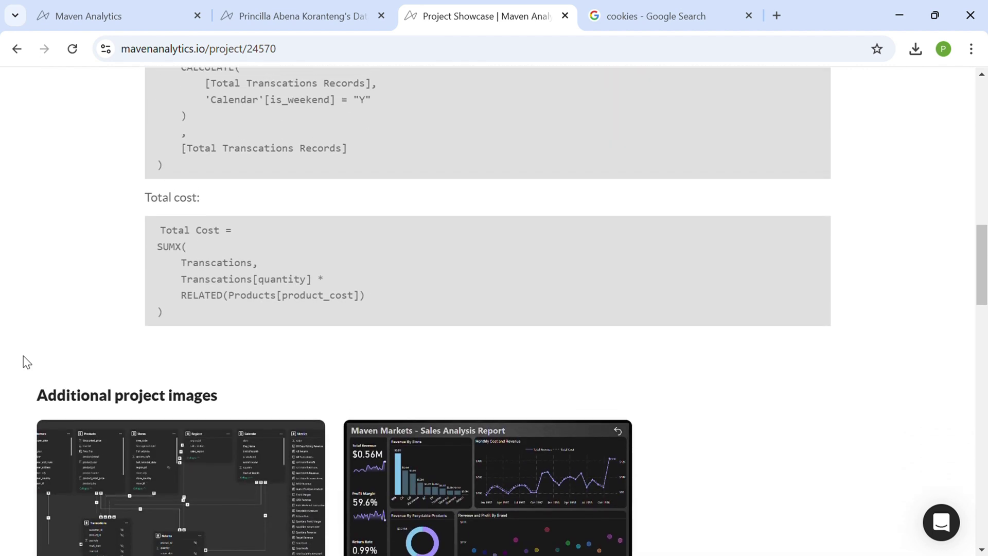
{"action": "scroll", "coordinate": [26, 361], "scroll_direction": "up", "scroll_amount": 2}
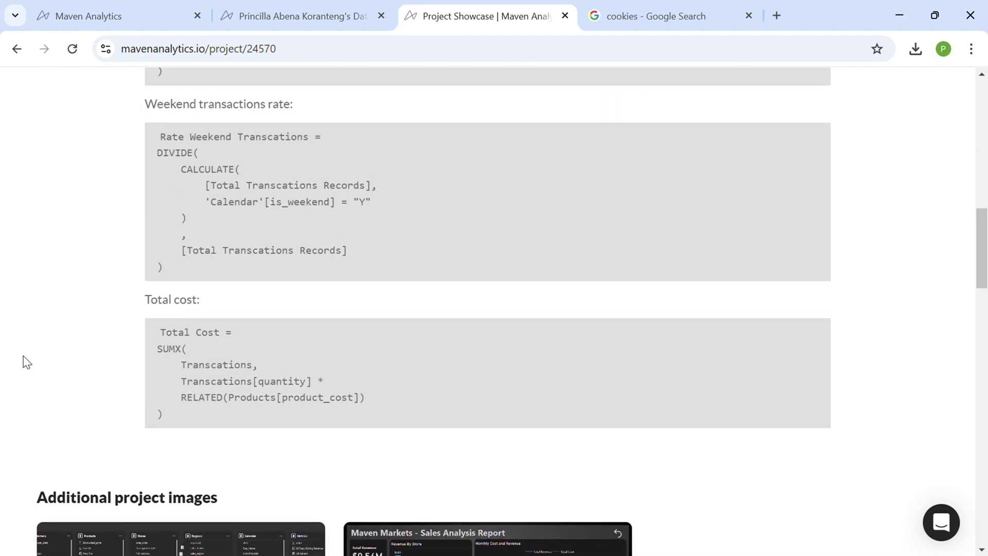
{"action": "scroll", "coordinate": [26, 361], "scroll_direction": "up", "scroll_amount": 5}
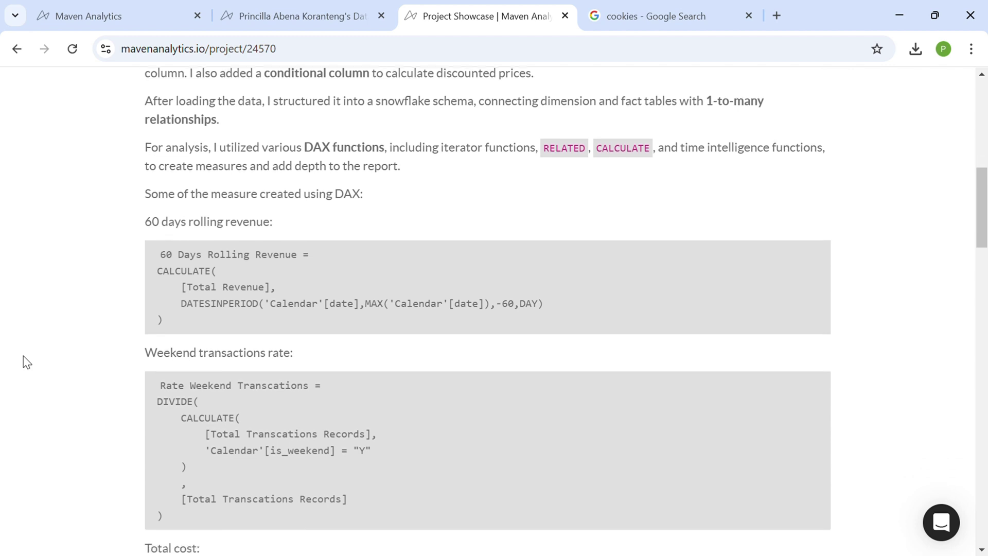
{"action": "scroll", "coordinate": [26, 362], "scroll_direction": "down", "scroll_amount": 12}
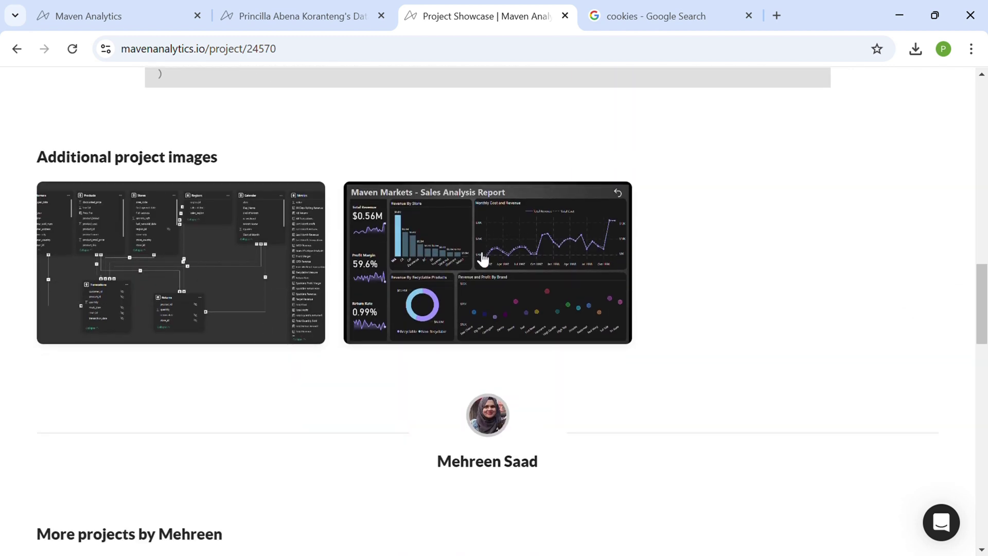
{"action": "scroll", "coordinate": [164, 403], "scroll_direction": "down", "scroll_amount": 9}
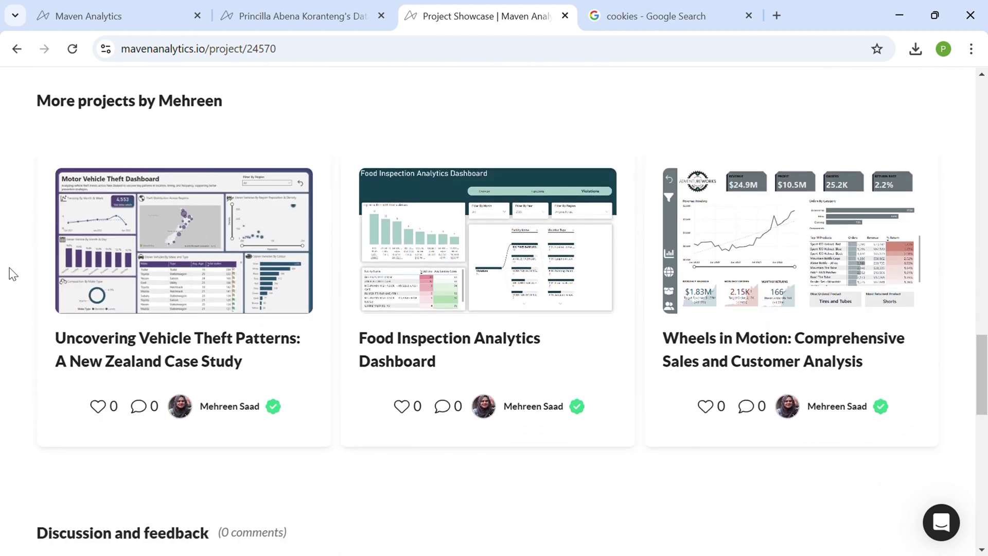
Step: Go back to the trending showcase projects and open the "Spotify Replay '13 - '24" project page
{"action": "left_click", "coordinate": [16, 57]}
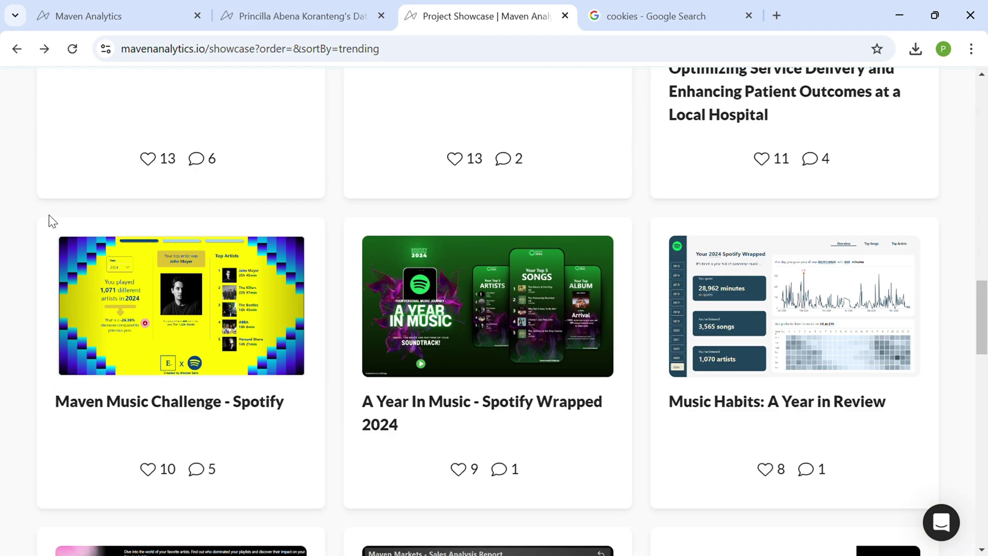
{"action": "scroll", "coordinate": [55, 222], "scroll_direction": "up", "scroll_amount": 10}
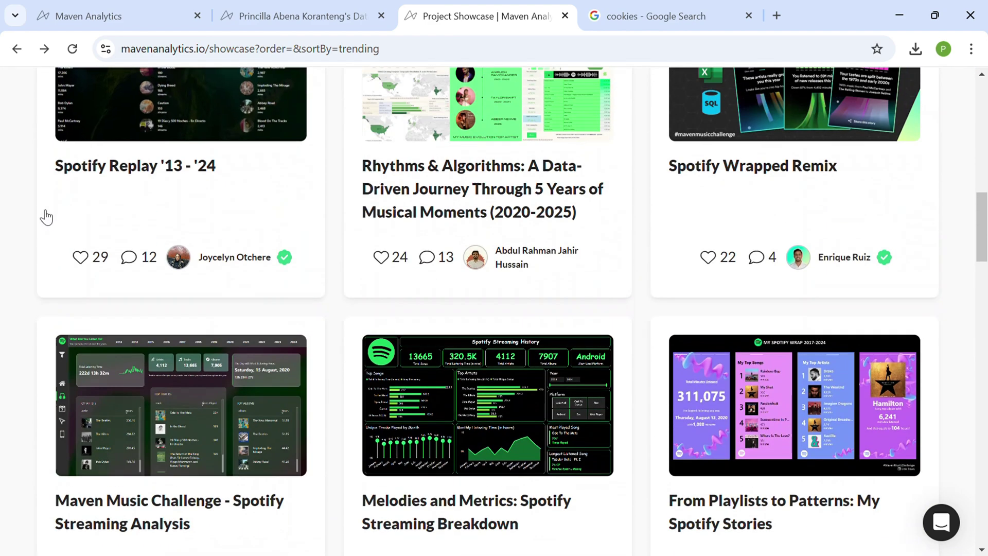
{"action": "left_click", "coordinate": [157, 137]}
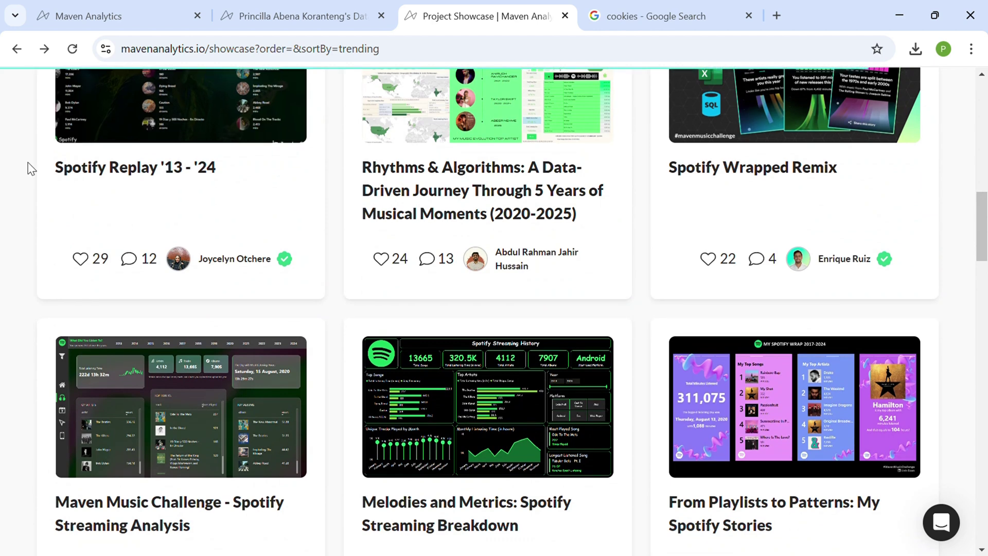
{"action": "scroll", "coordinate": [26, 167], "scroll_direction": "up", "scroll_amount": 2}
{"action": "scroll", "coordinate": [26, 161], "scroll_direction": "up", "scroll_amount": 2}
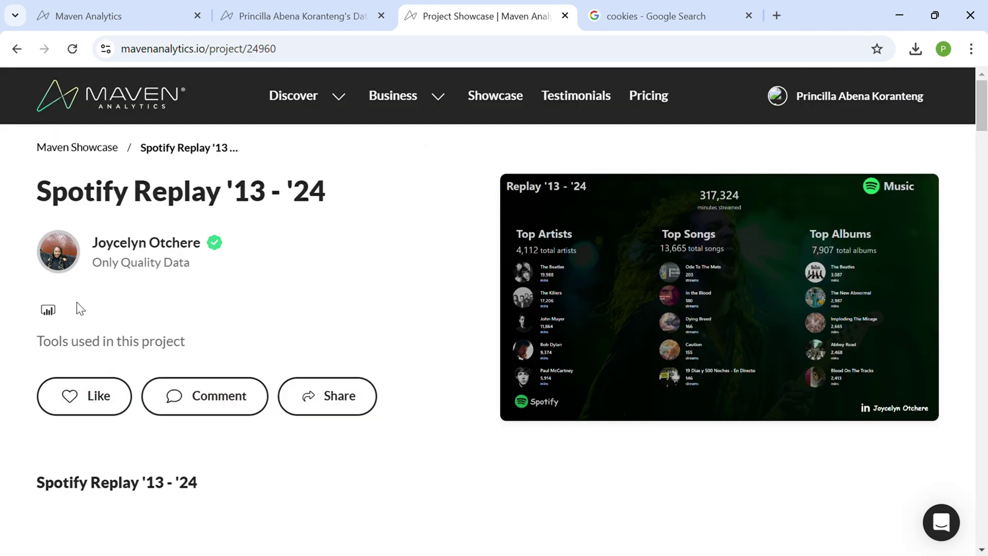
{"action": "scroll", "coordinate": [391, 314], "scroll_direction": "down", "scroll_amount": 1}
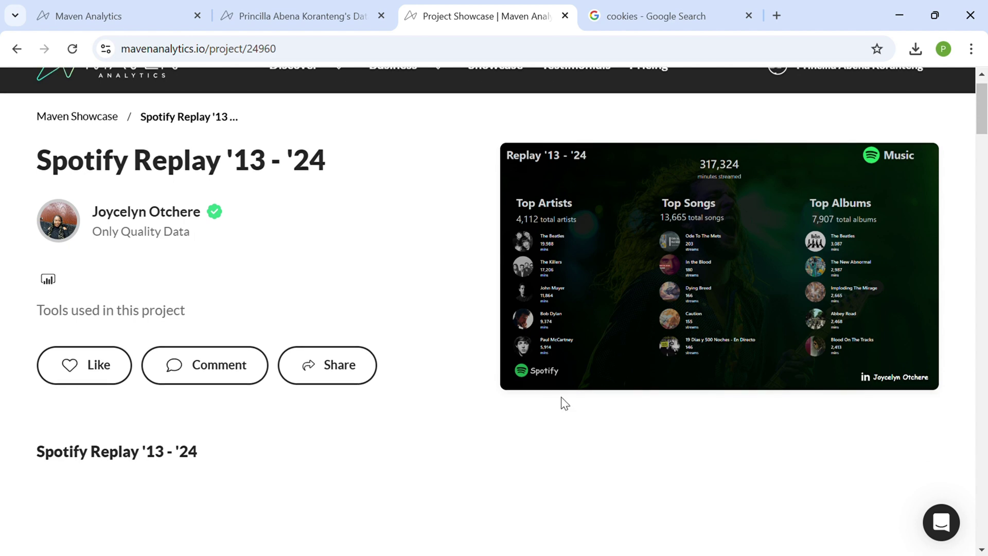
Step: Examine the embedded Spotify Replay dashboard and view the options of its artist name filter
{"action": "scroll", "coordinate": [456, 330], "scroll_direction": "down", "scroll_amount": 10}
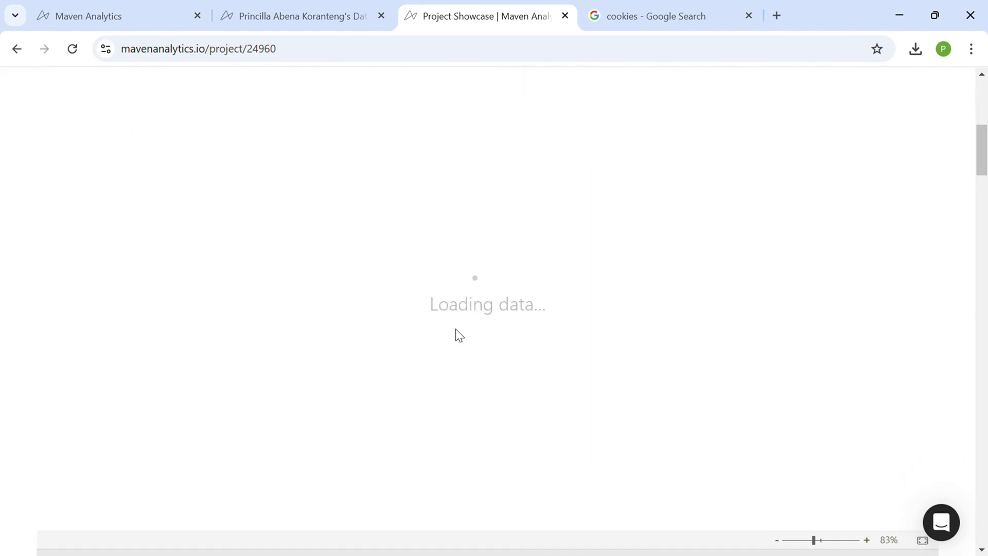
{"action": "scroll", "coordinate": [456, 330], "scroll_direction": "up", "scroll_amount": 6}
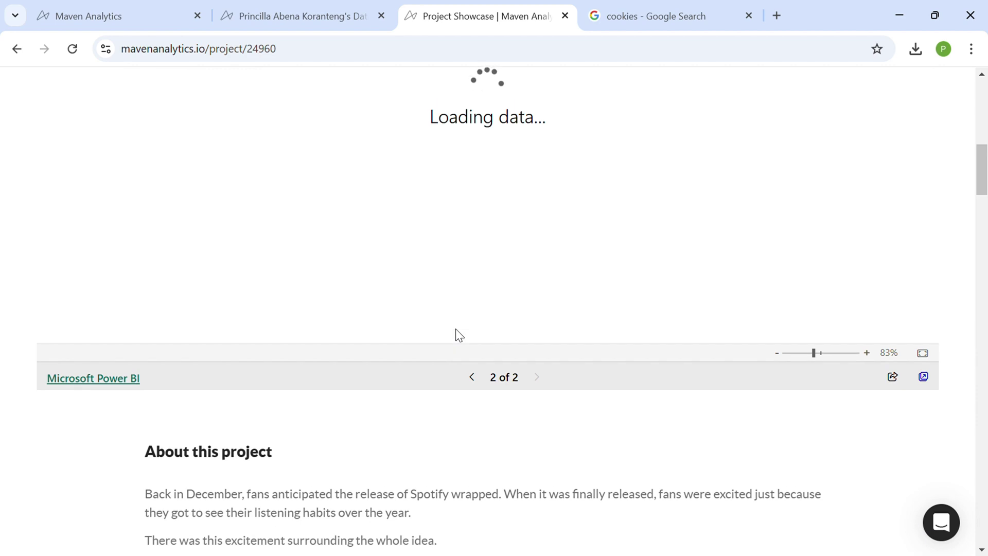
{"action": "scroll", "coordinate": [456, 330], "scroll_direction": "down", "scroll_amount": 2}
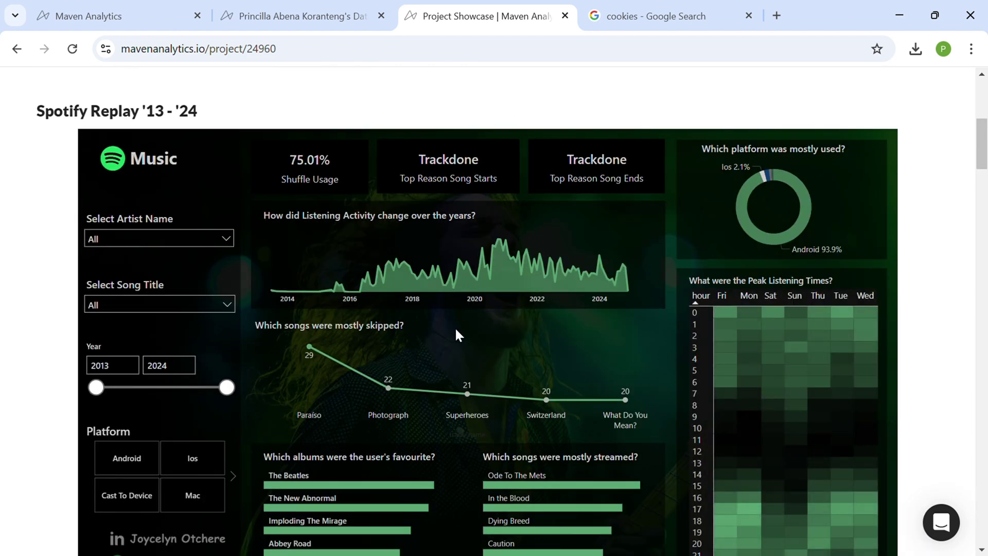
{"action": "scroll", "coordinate": [457, 332], "scroll_direction": "down", "scroll_amount": 1}
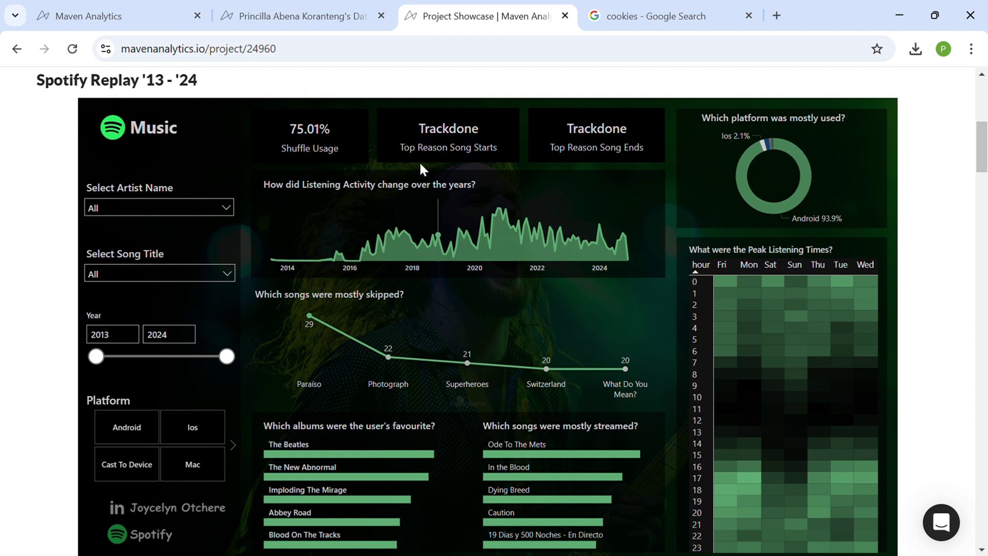
{"action": "left_click", "coordinate": [155, 208]}
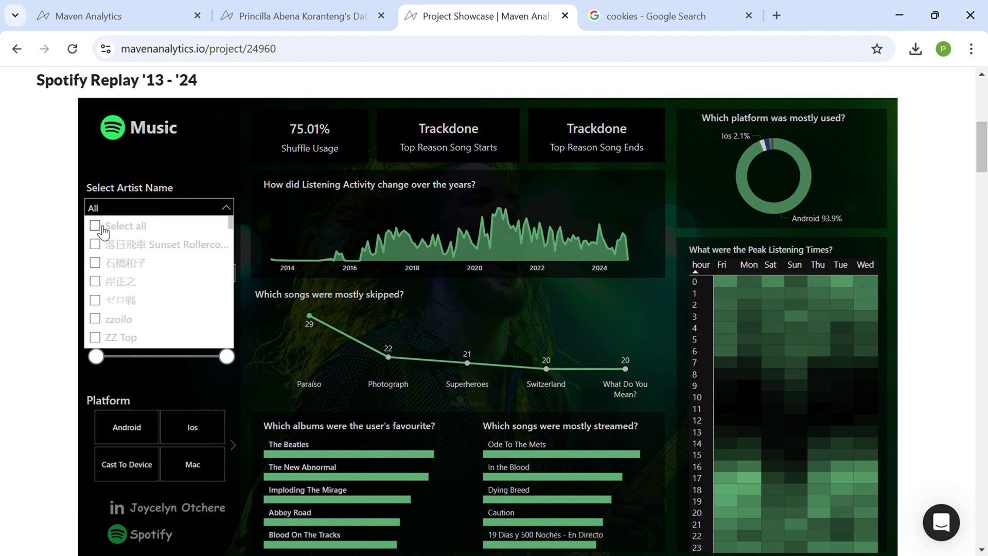
{"action": "left_click", "coordinate": [40, 296]}
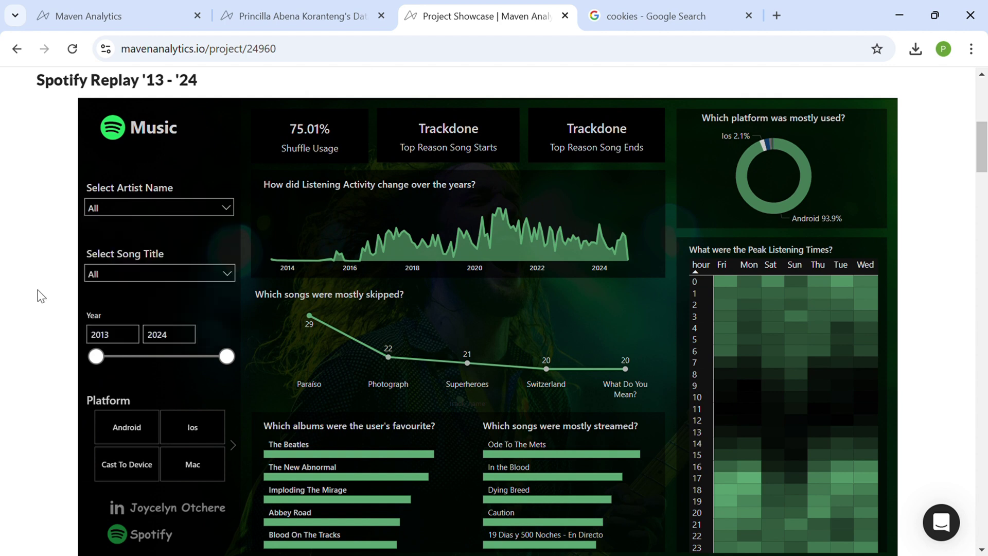
Step: Filter the dashboard by song title, trying "!!!!!!!" and "45" before settling on the "C" Jam Blues live track
{"action": "left_click", "coordinate": [123, 274]}
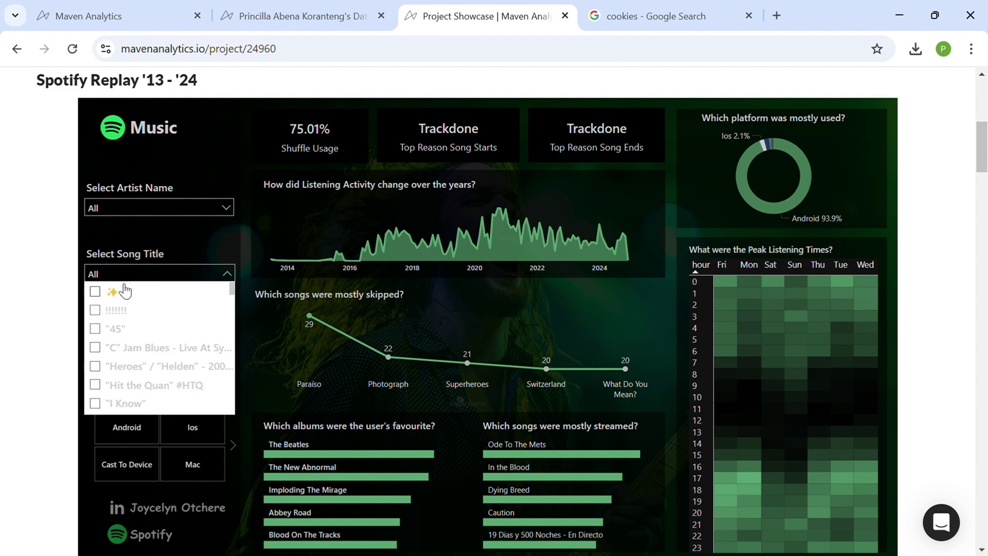
{"action": "left_click", "coordinate": [102, 310]}
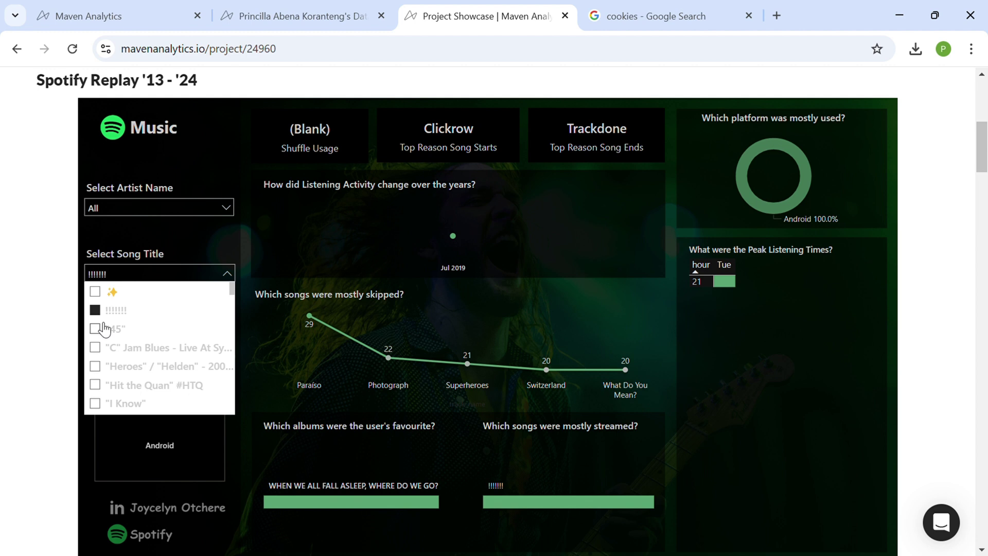
{"action": "left_click", "coordinate": [95, 328]}
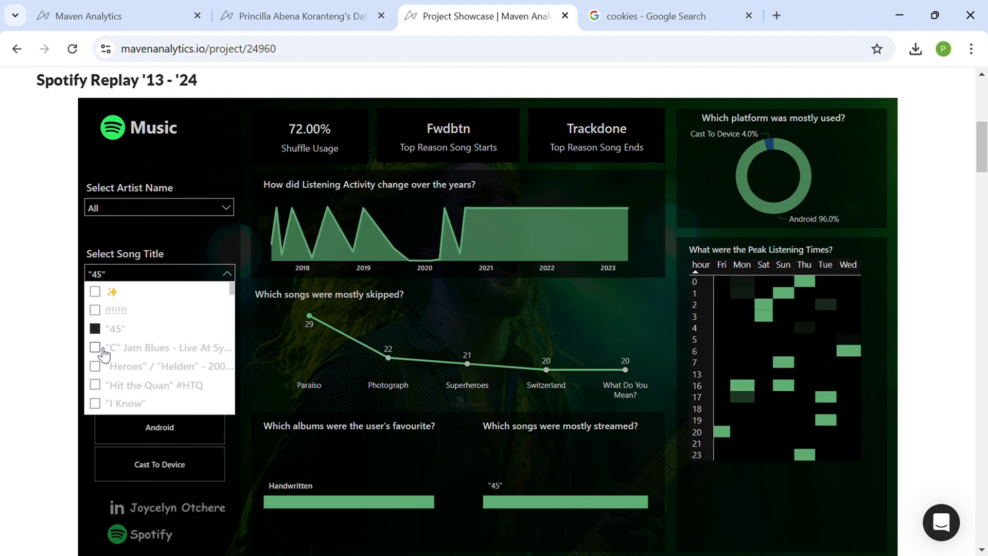
{"action": "left_click", "coordinate": [96, 348]}
{"action": "left_click", "coordinate": [48, 404]}
Step: Examine the Spotify Replay project's description, insights, additional images, the author's other projects and the discussion comments
{"action": "scroll", "coordinate": [52, 405], "scroll_direction": "down", "scroll_amount": 2}
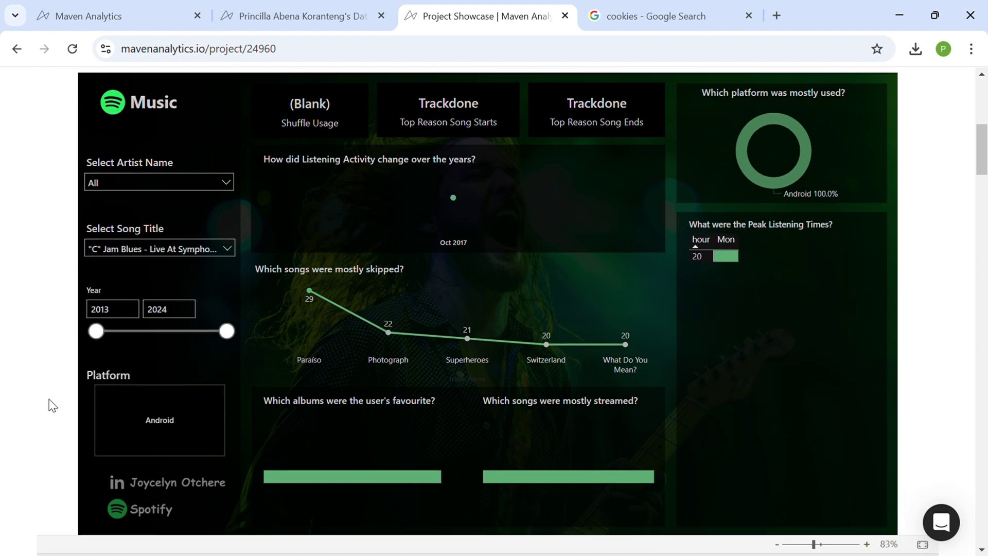
{"action": "scroll", "coordinate": [52, 406], "scroll_direction": "down", "scroll_amount": 4}
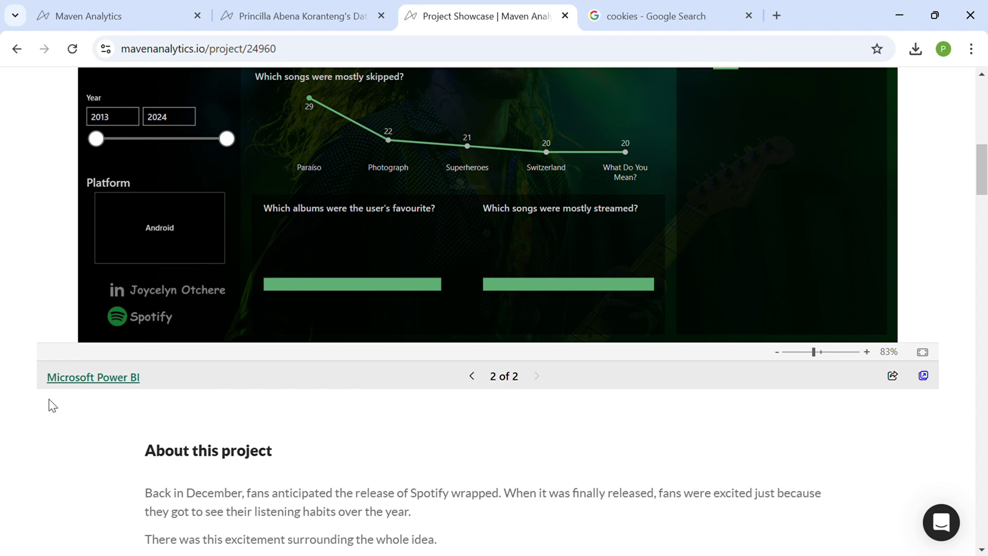
{"action": "scroll", "coordinate": [52, 405], "scroll_direction": "down", "scroll_amount": 7}
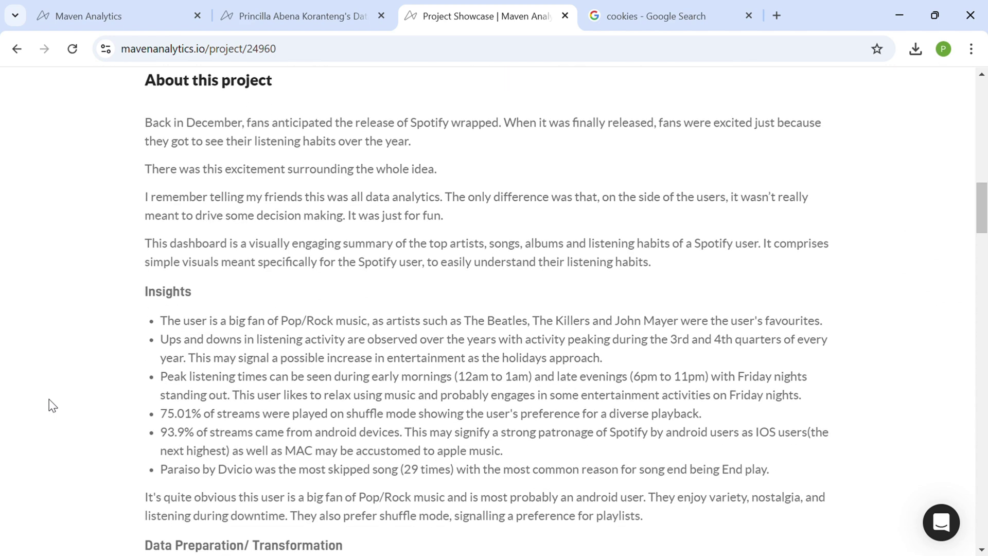
{"action": "scroll", "coordinate": [51, 405], "scroll_direction": "down", "scroll_amount": 13}
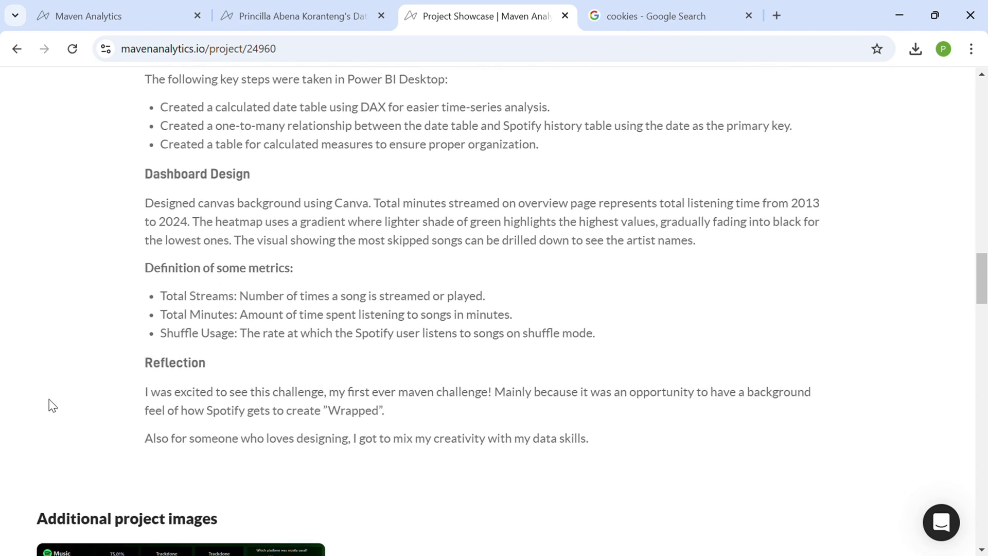
{"action": "scroll", "coordinate": [52, 405], "scroll_direction": "down", "scroll_amount": 7}
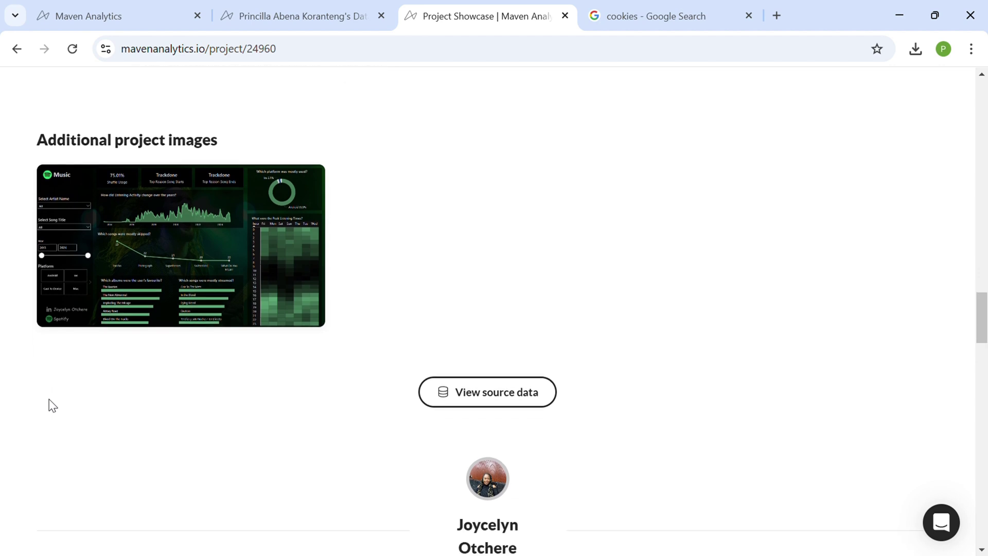
{"action": "scroll", "coordinate": [52, 405], "scroll_direction": "down", "scroll_amount": 7}
{"action": "scroll", "coordinate": [49, 403], "scroll_direction": "down", "scroll_amount": 5}
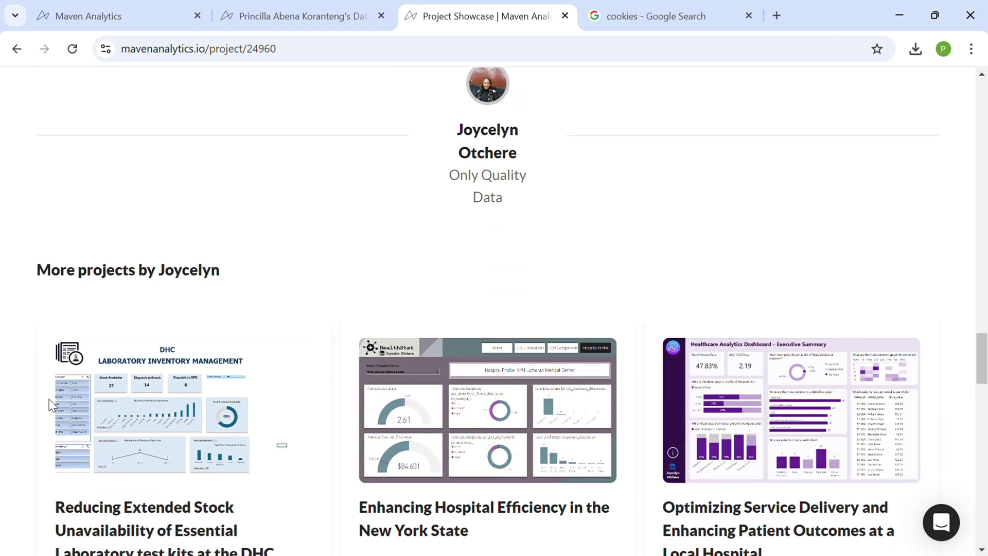
{"action": "scroll", "coordinate": [51, 405], "scroll_direction": "down", "scroll_amount": 8}
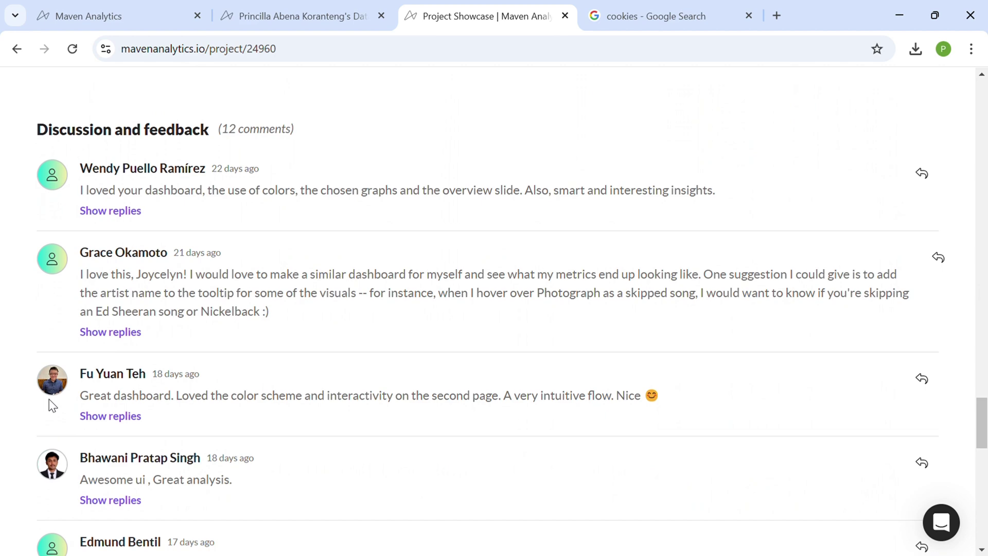
{"action": "scroll", "coordinate": [49, 401], "scroll_direction": "up", "scroll_amount": 4}
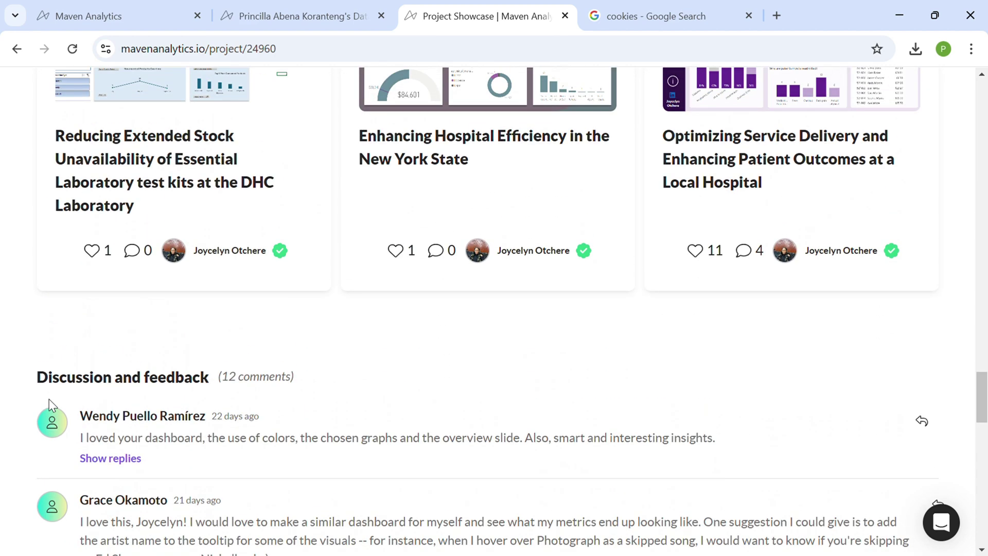
{"action": "scroll", "coordinate": [48, 399], "scroll_direction": "up", "scroll_amount": 2}
{"action": "scroll", "coordinate": [48, 399], "scroll_direction": "up", "scroll_amount": 3}
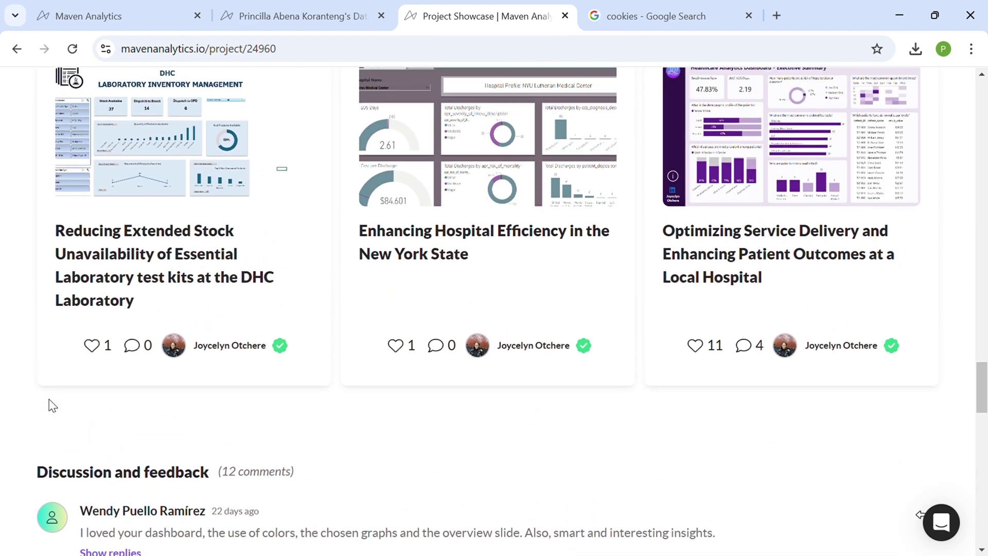